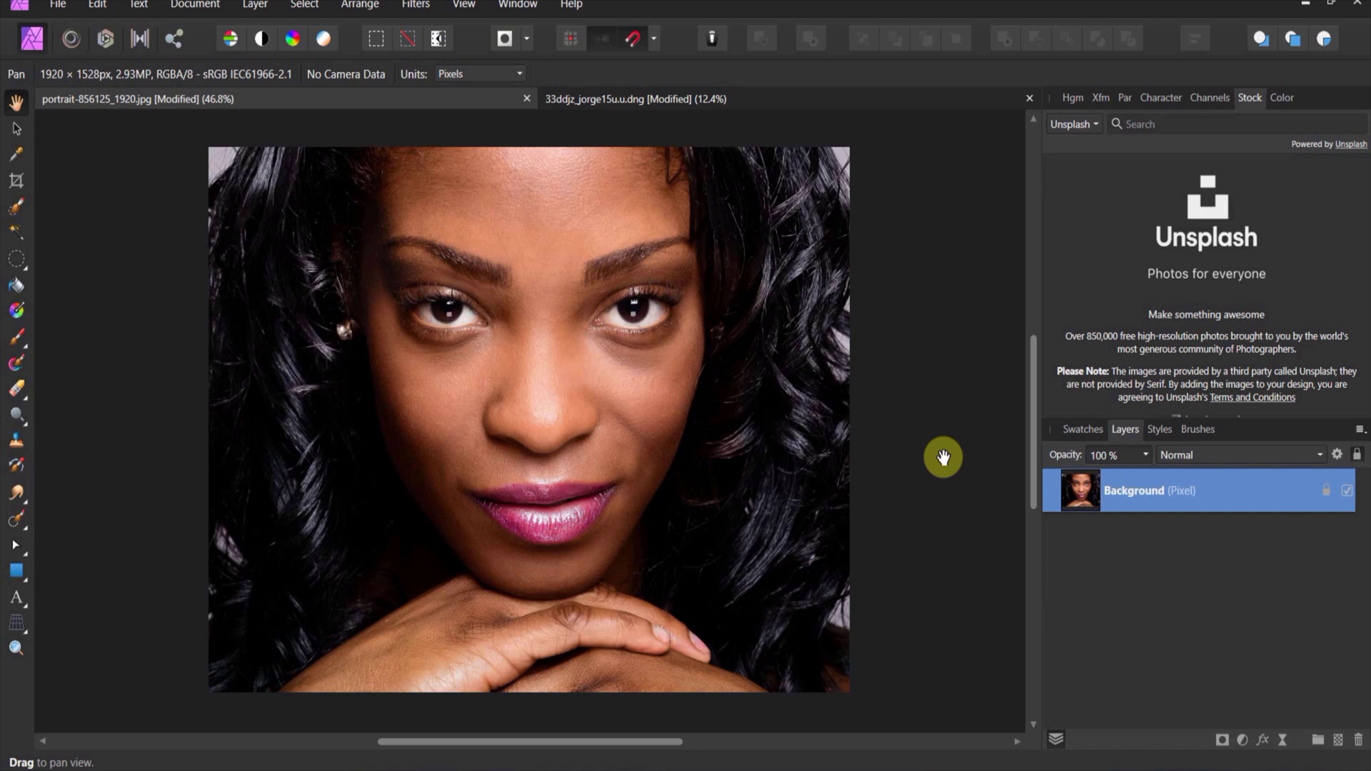
# - With the portrait's single Background layer open, bring up the adjustment layer types in the Layers panel
pyautogui.click(1242, 742)
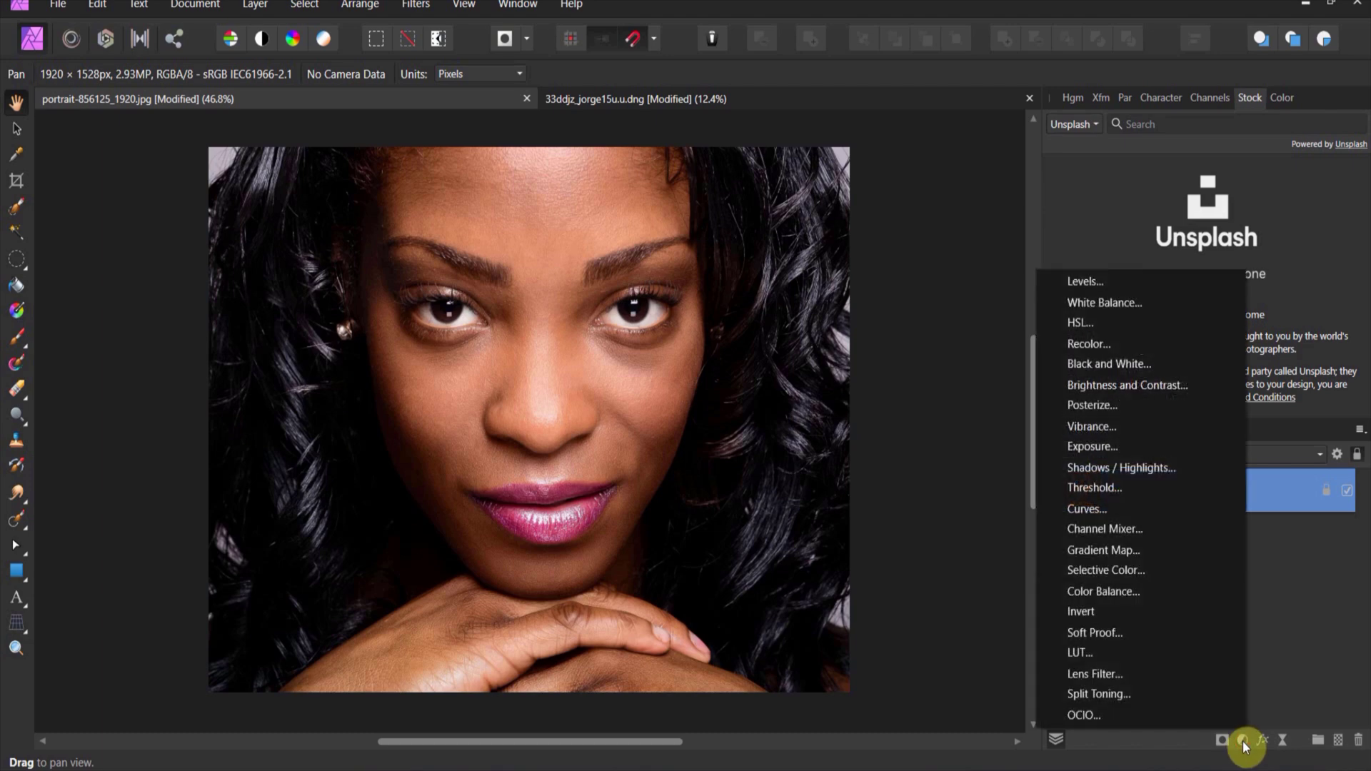
# - Add a Selective Color adjustment layer and raise the Blacks Cyan to 48% to tint the hair blue
pyautogui.click(1207, 570)
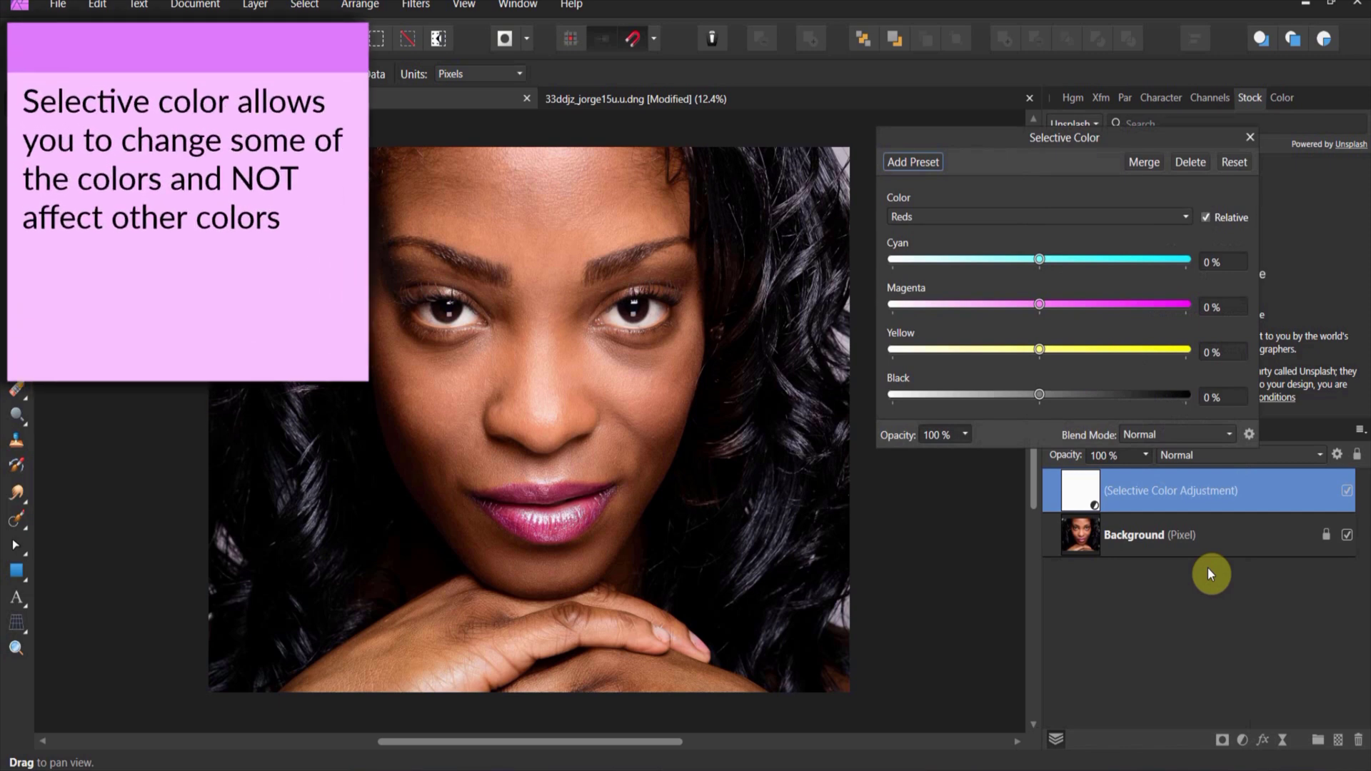
pyautogui.click(1183, 216)
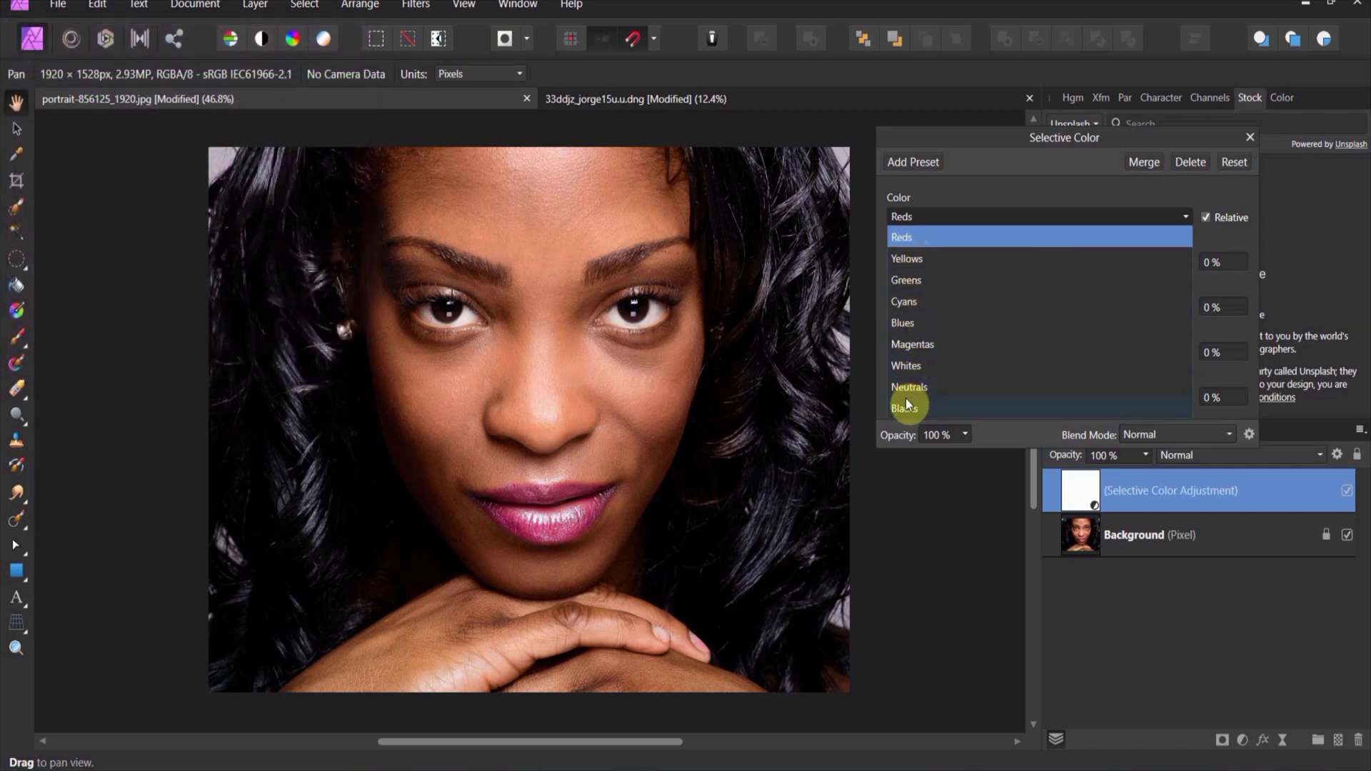
pyautogui.click(907, 408)
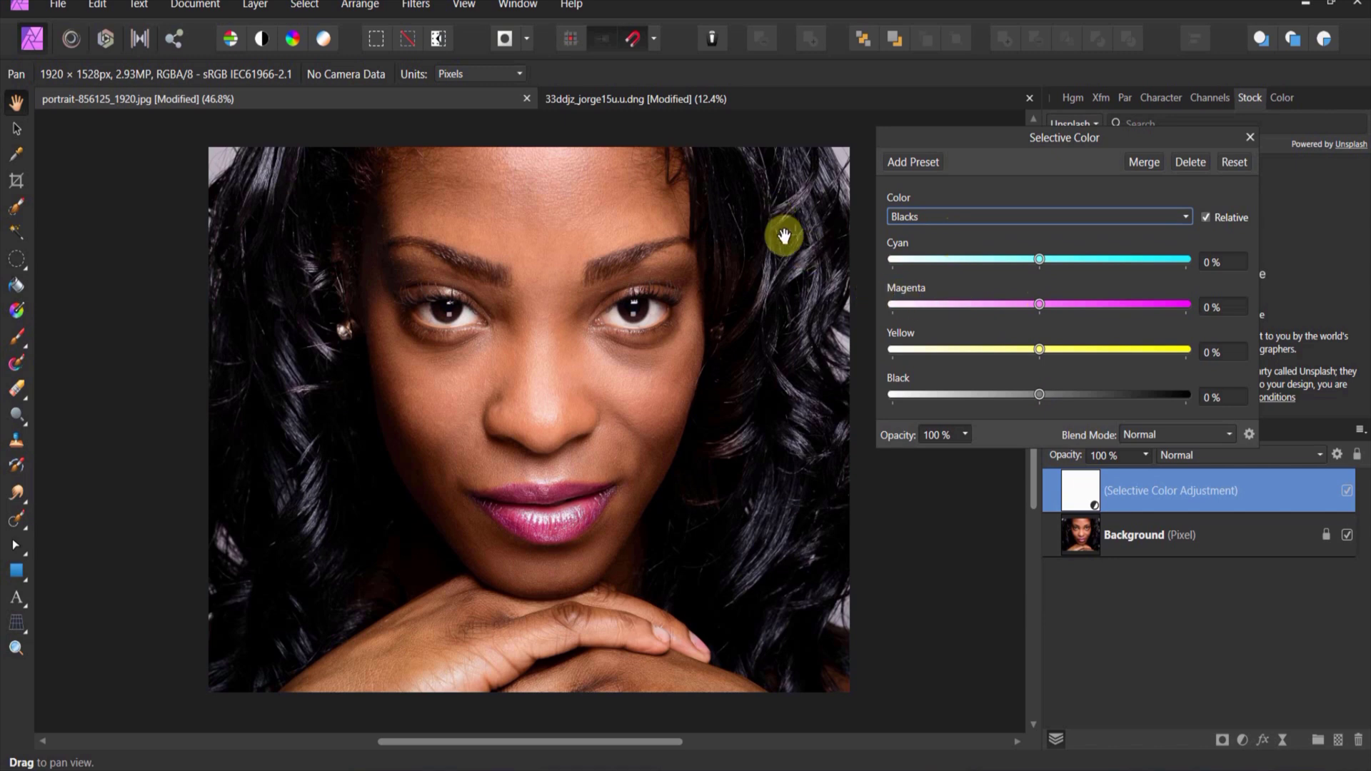
pyautogui.click(1039, 259)
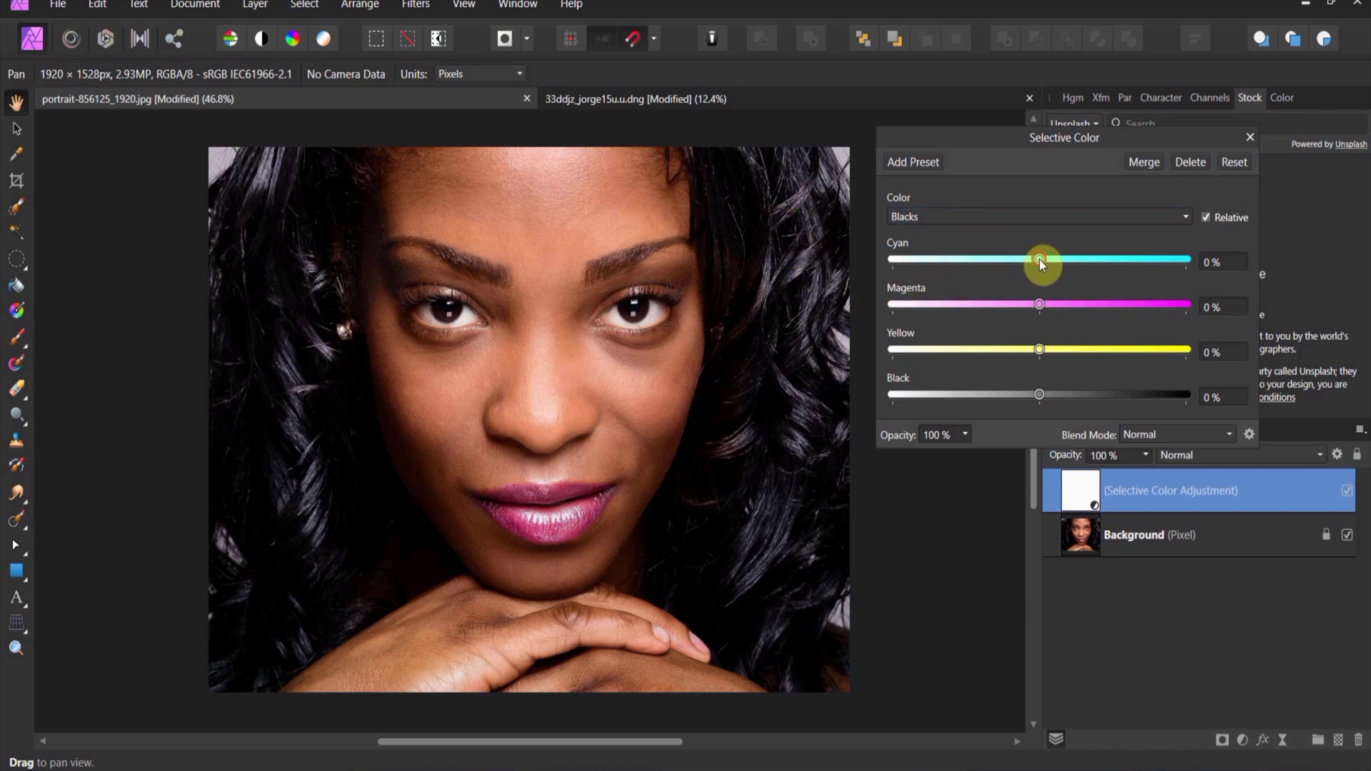
pyautogui.moveTo(1046, 260); pyautogui.dragTo(1178, 270)
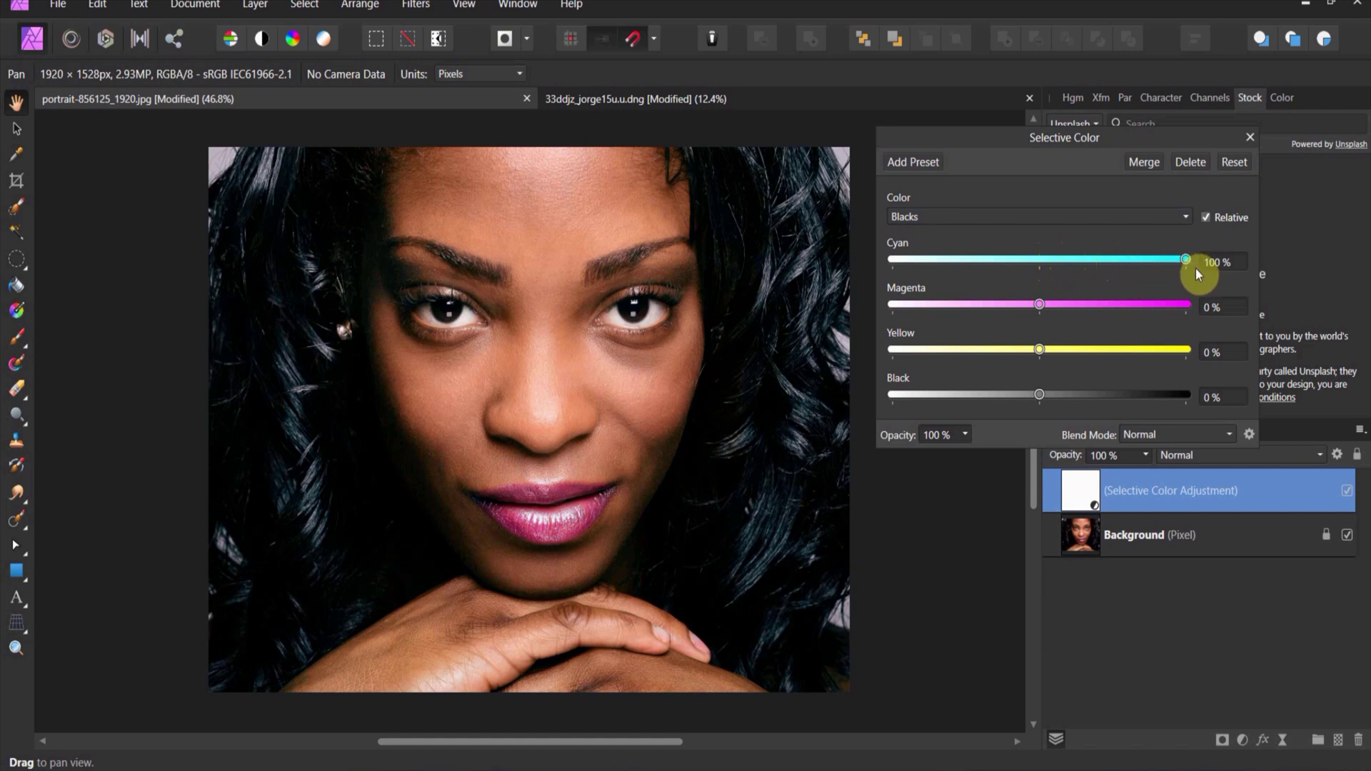
pyautogui.moveTo(1092, 263); pyautogui.dragTo(1110, 264)
# - Close the Selective Color settings and toggle the adjustment off and on to compare before and after
pyautogui.click(1250, 143)
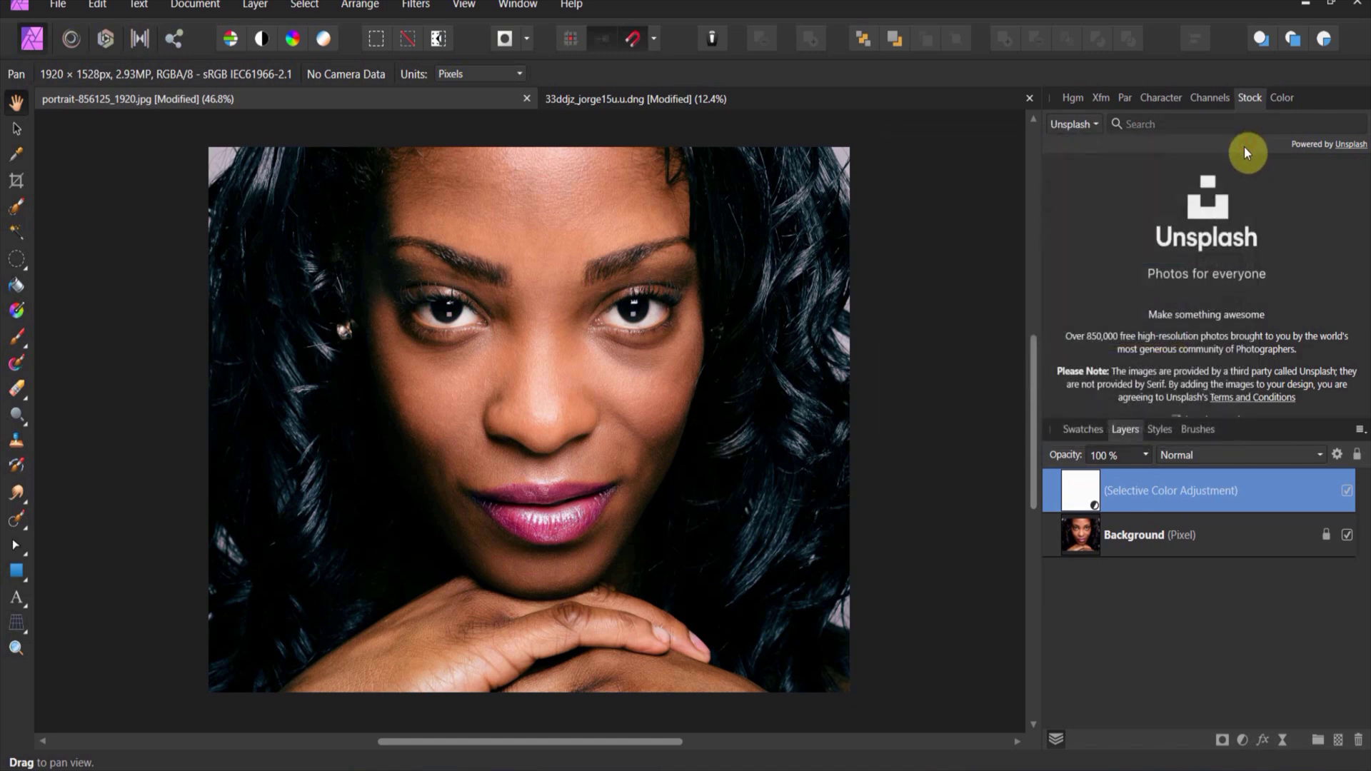
pyautogui.click(1348, 494)
pyautogui.click(1348, 495)
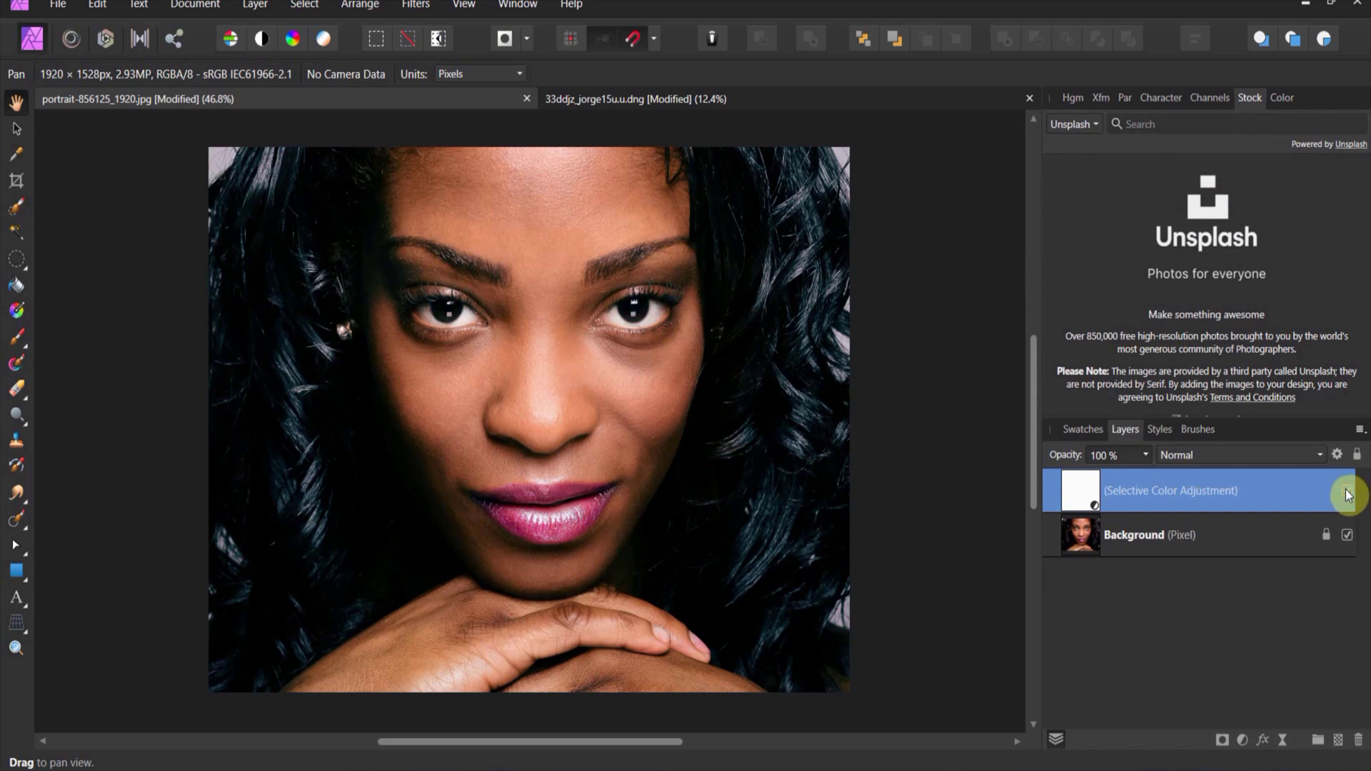
pyautogui.click(1348, 495)
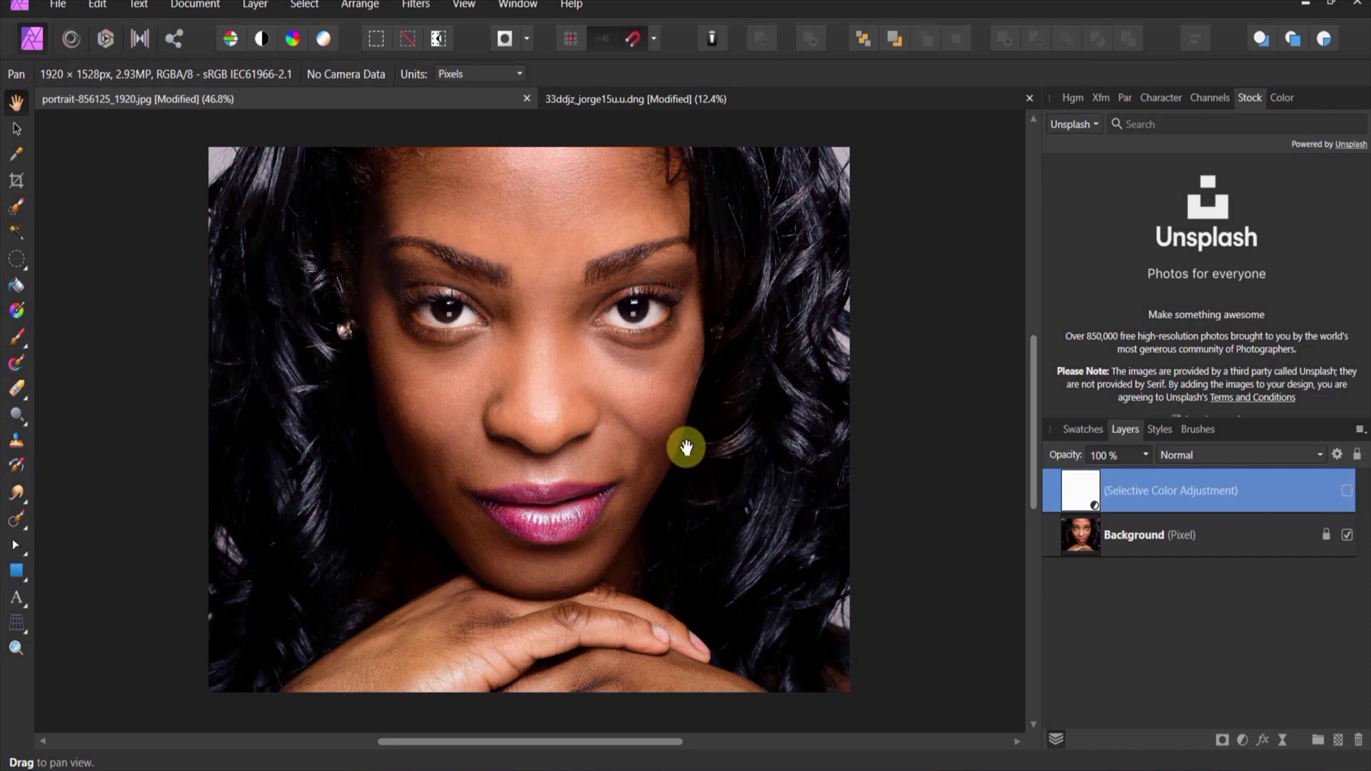
pyautogui.click(1350, 494)
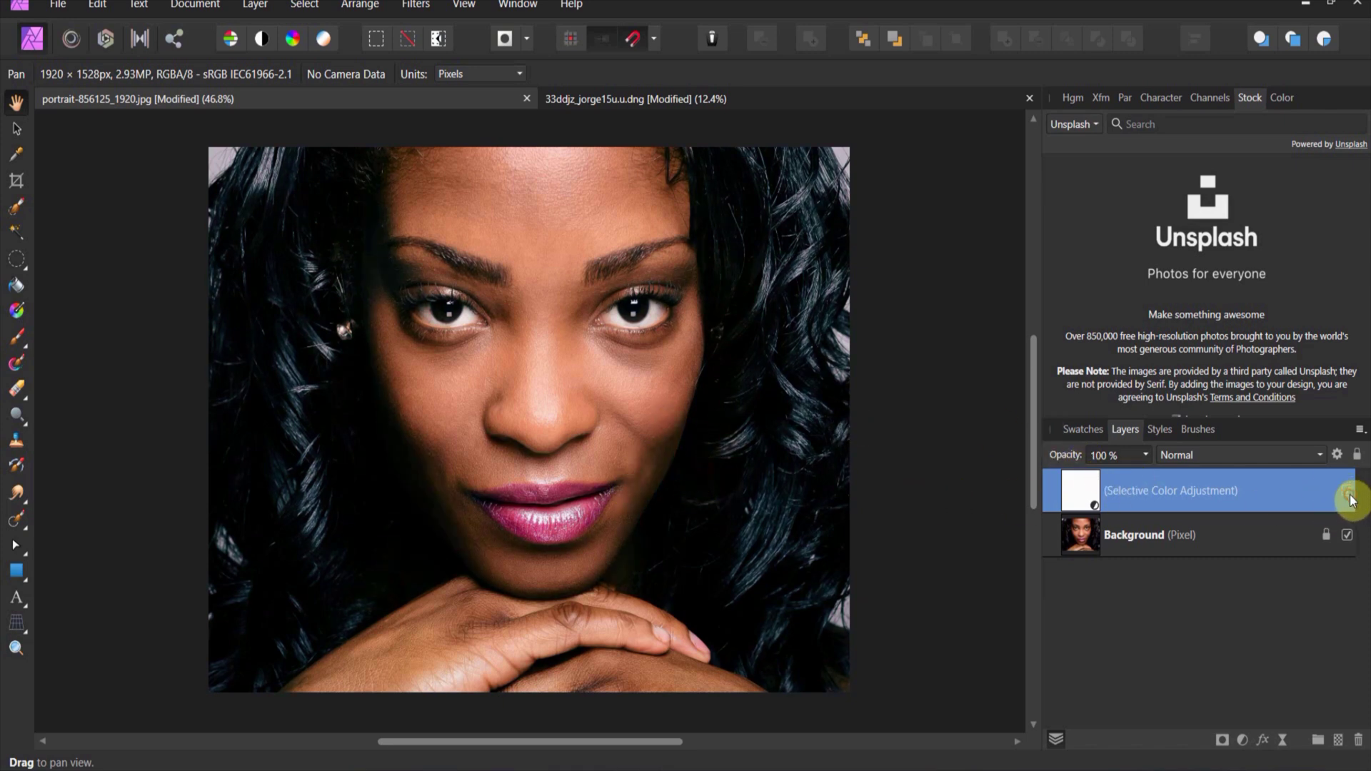
# - Reopen the adjustment and soften the Blacks to Cyan 28% and Black -6%
pyautogui.doubleClick(1084, 488)
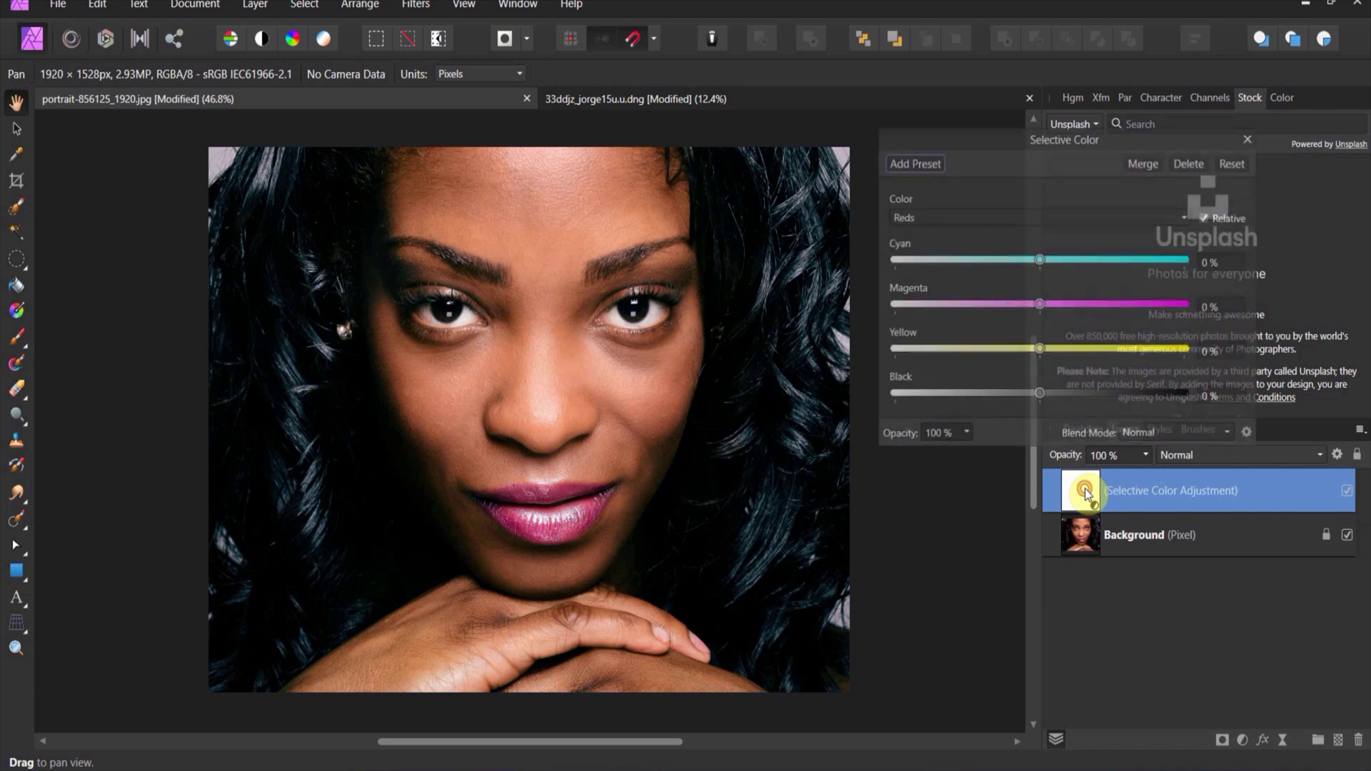
pyautogui.click(1034, 214)
pyautogui.click(982, 410)
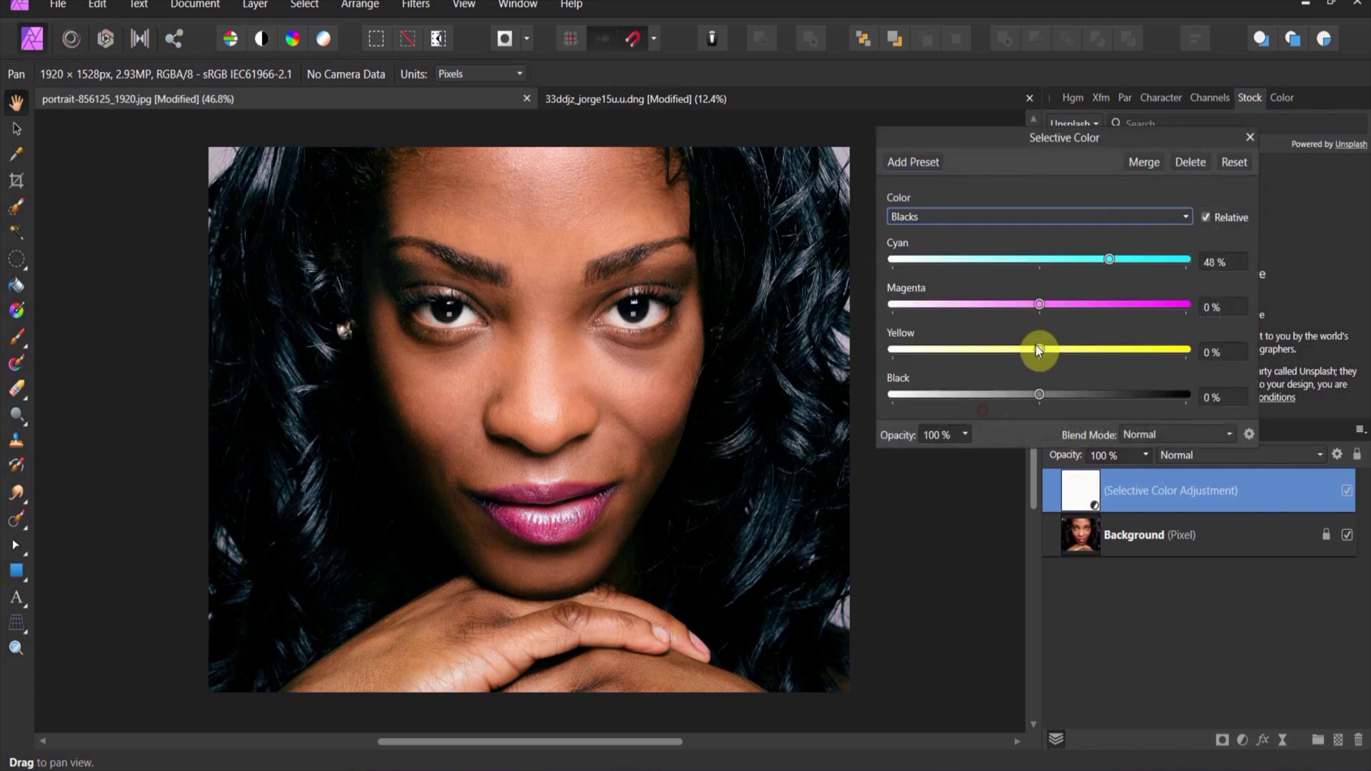
pyautogui.moveTo(1111, 264); pyautogui.dragTo(1077, 269)
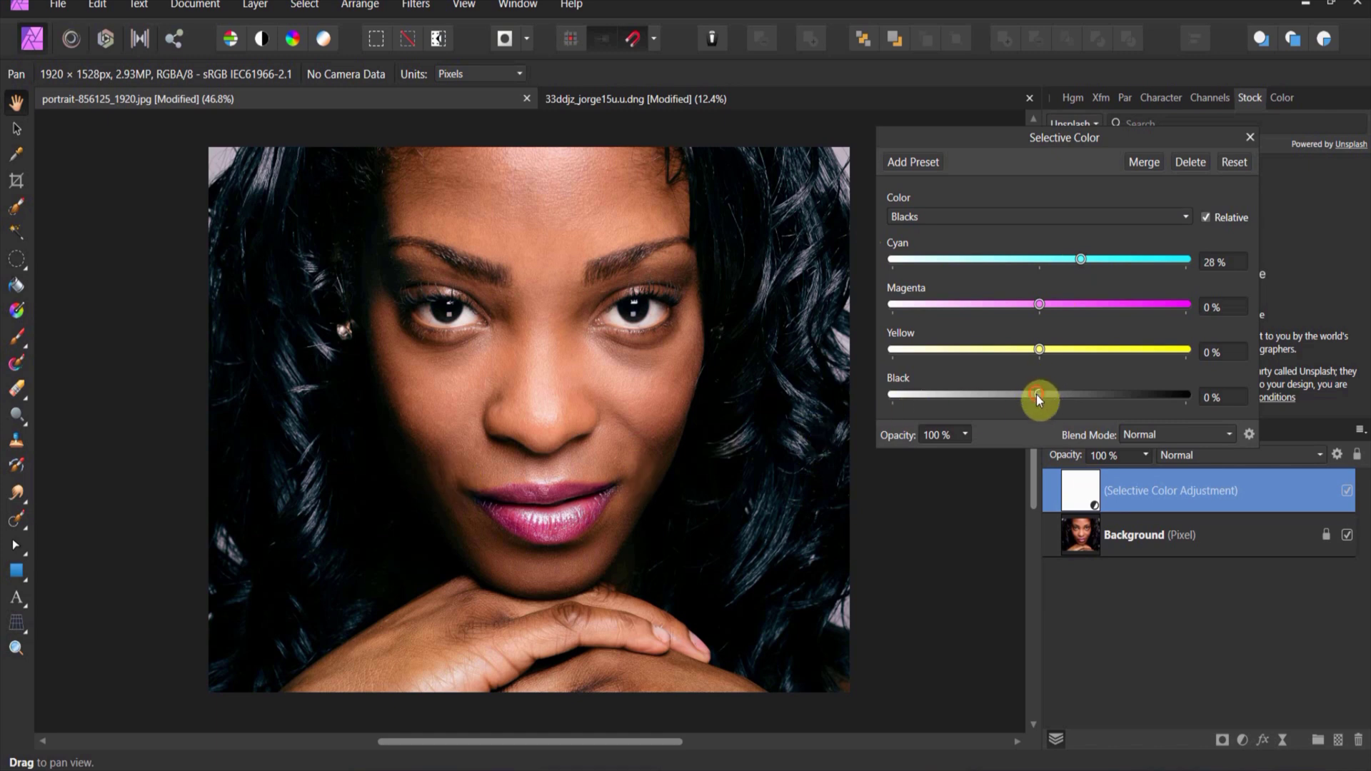
pyautogui.moveTo(1037, 397); pyautogui.dragTo(1034, 399)
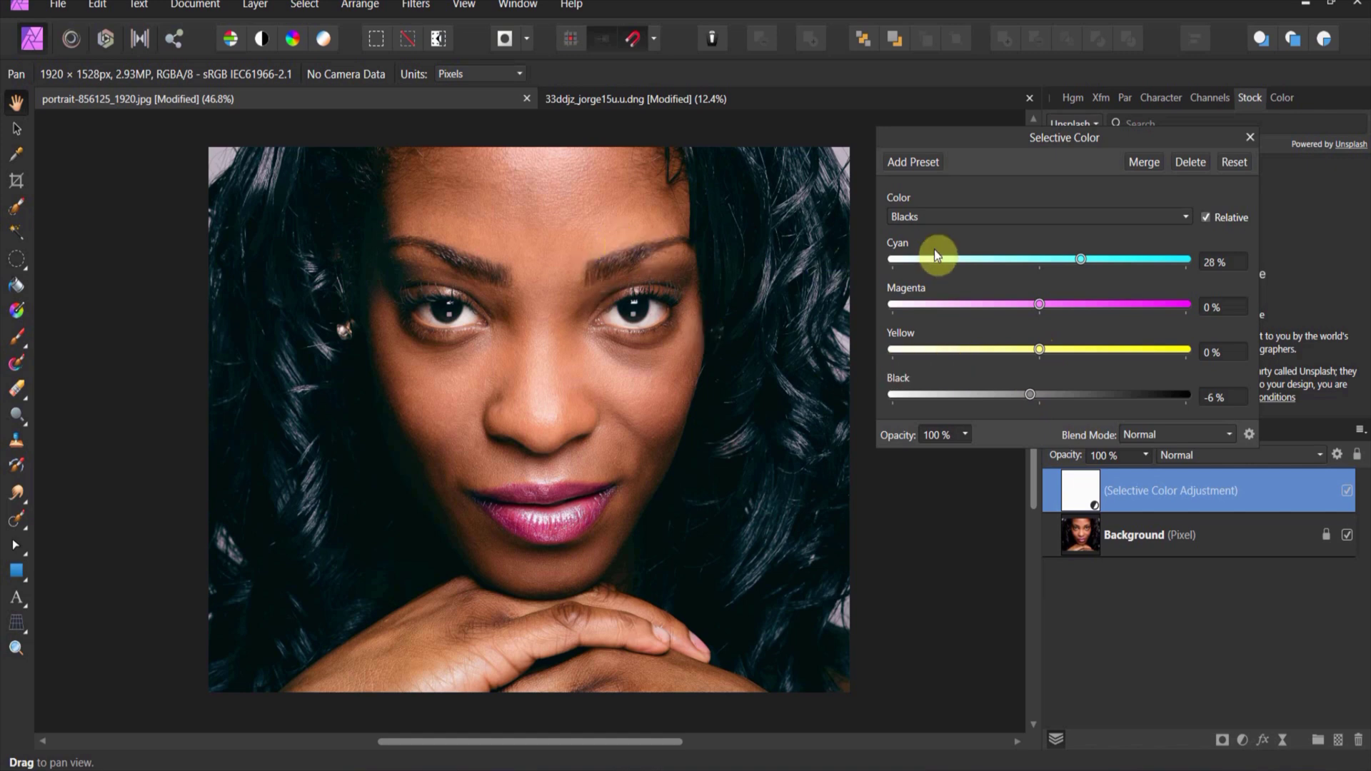
# - Switch to the Reds range and set Magenta 16%, Yellow 7% and Black -6% to warm the skin
pyautogui.click(928, 217)
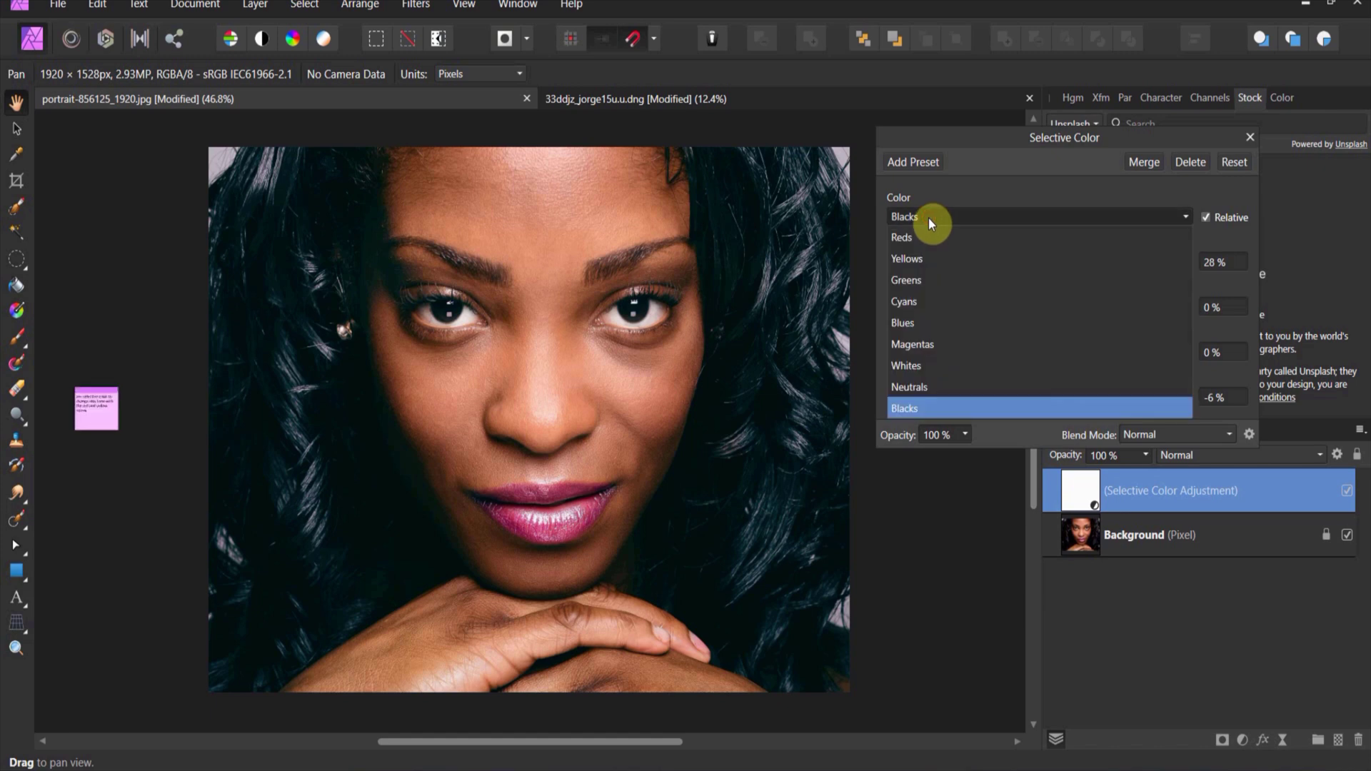
pyautogui.click(925, 235)
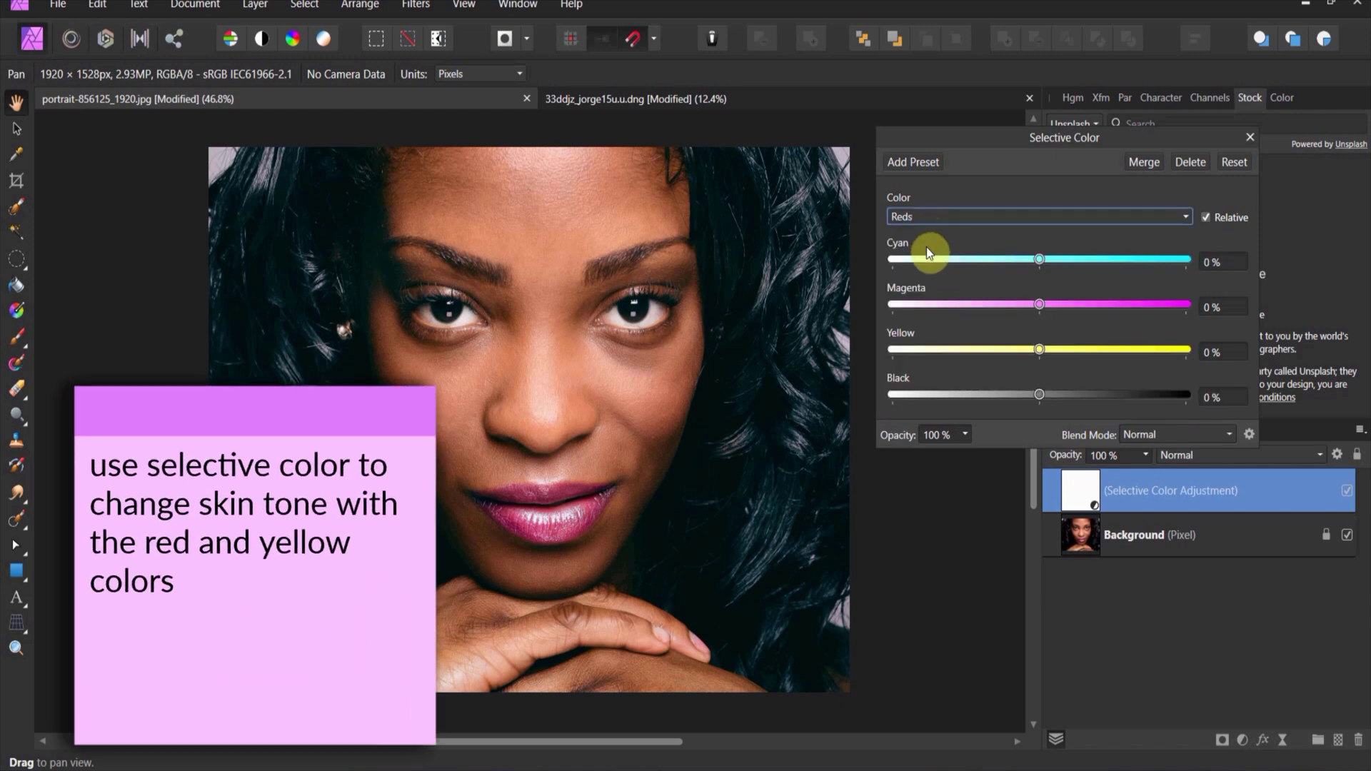
pyautogui.click(1039, 259)
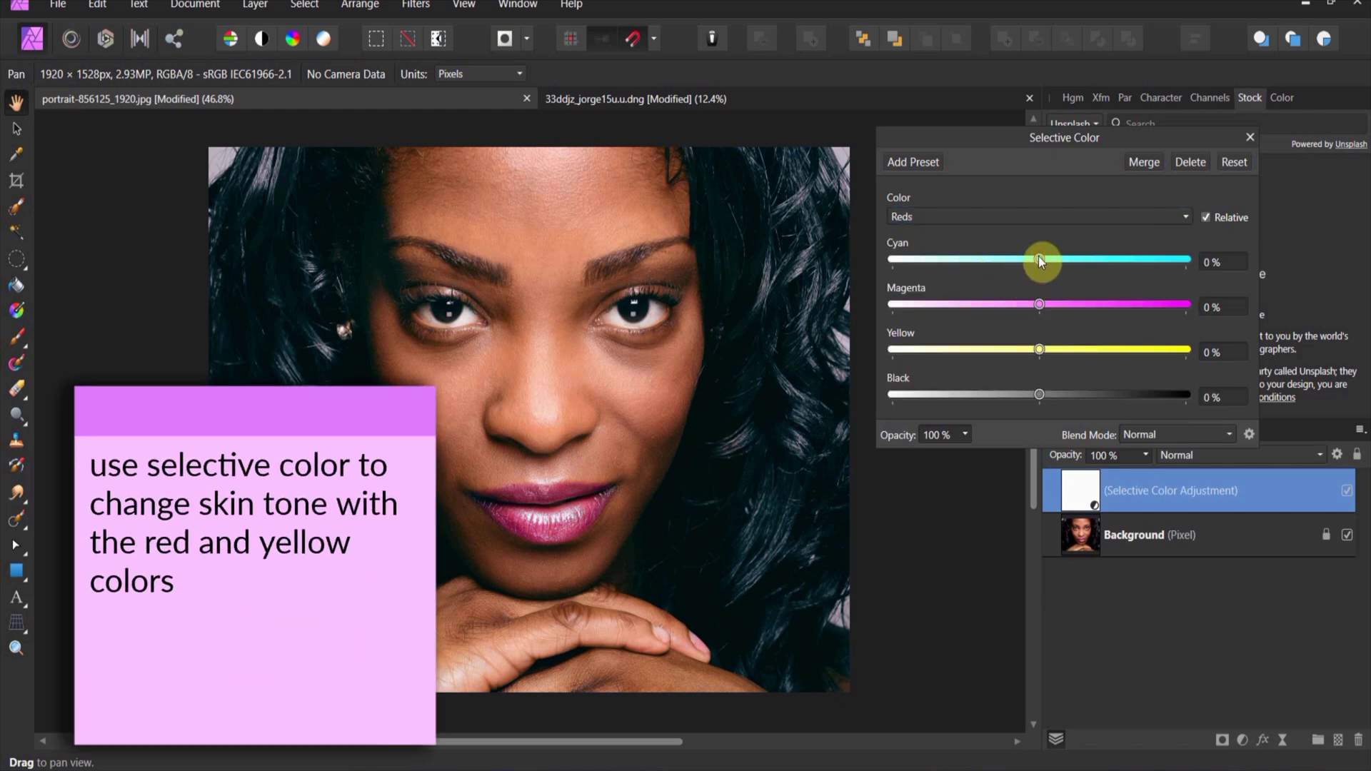
pyautogui.moveTo(1039, 259)
pyautogui.mouseDown()
pyautogui.moveTo(911, 267)
pyautogui.moveTo(1103, 268)
pyautogui.moveTo(1042, 273)
pyautogui.mouseUp()
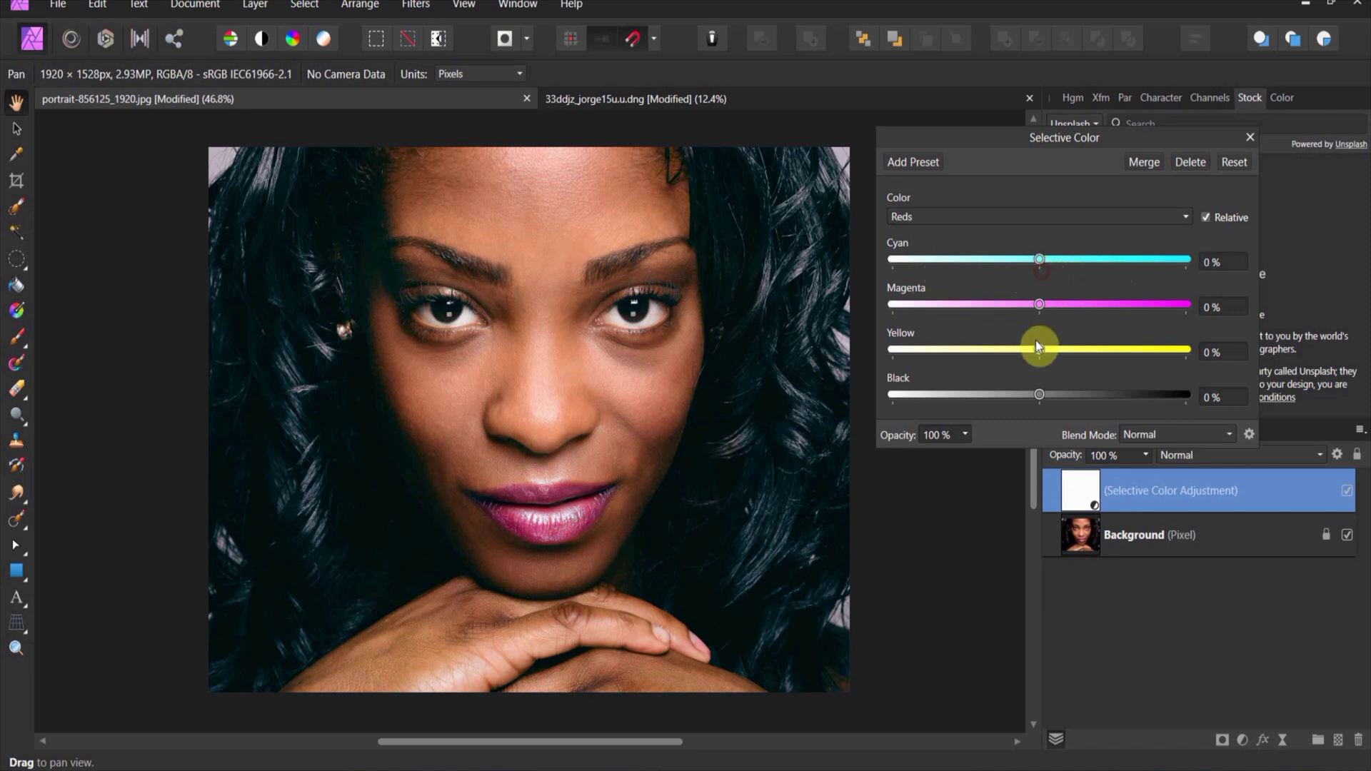
pyautogui.moveTo(1040, 348); pyautogui.dragTo(1090, 348)
pyautogui.moveTo(1086, 348); pyautogui.dragTo(1046, 352)
pyautogui.moveTo(1039, 306); pyautogui.dragTo(1061, 307)
pyautogui.moveTo(1038, 396); pyautogui.dragTo(1075, 398)
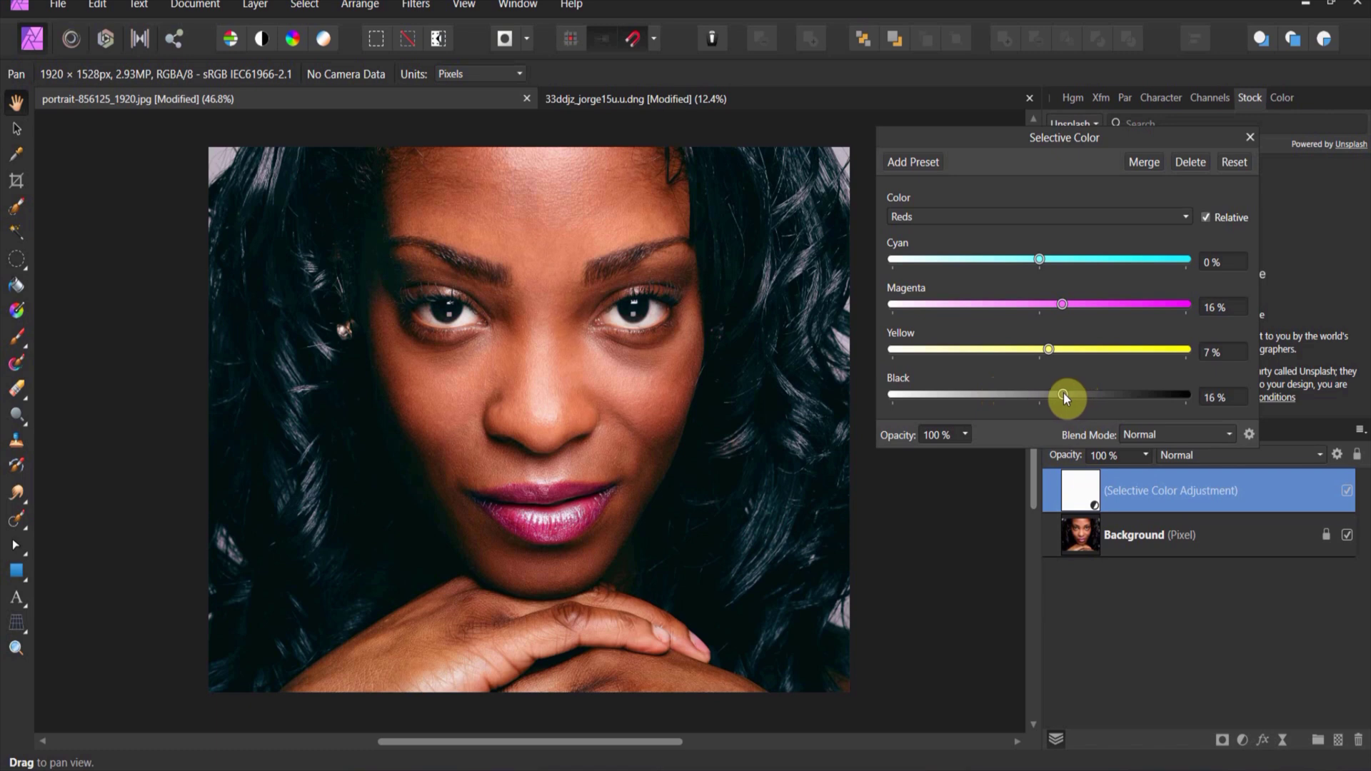
pyautogui.moveTo(1057, 397); pyautogui.dragTo(1053, 397)
pyautogui.moveTo(1054, 397); pyautogui.dragTo(1036, 398)
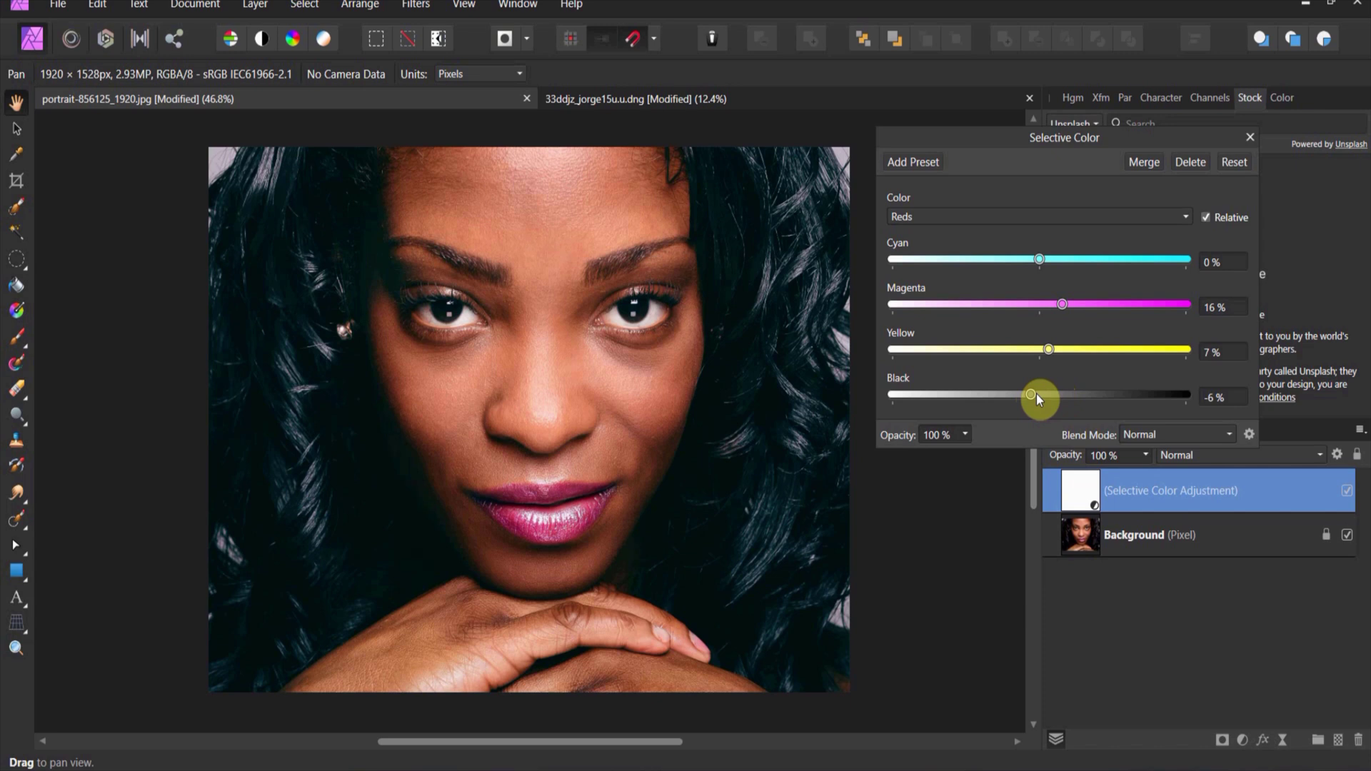
# - Close the settings and toggle the Selective Color layer off and on to compare
pyautogui.click(1250, 138)
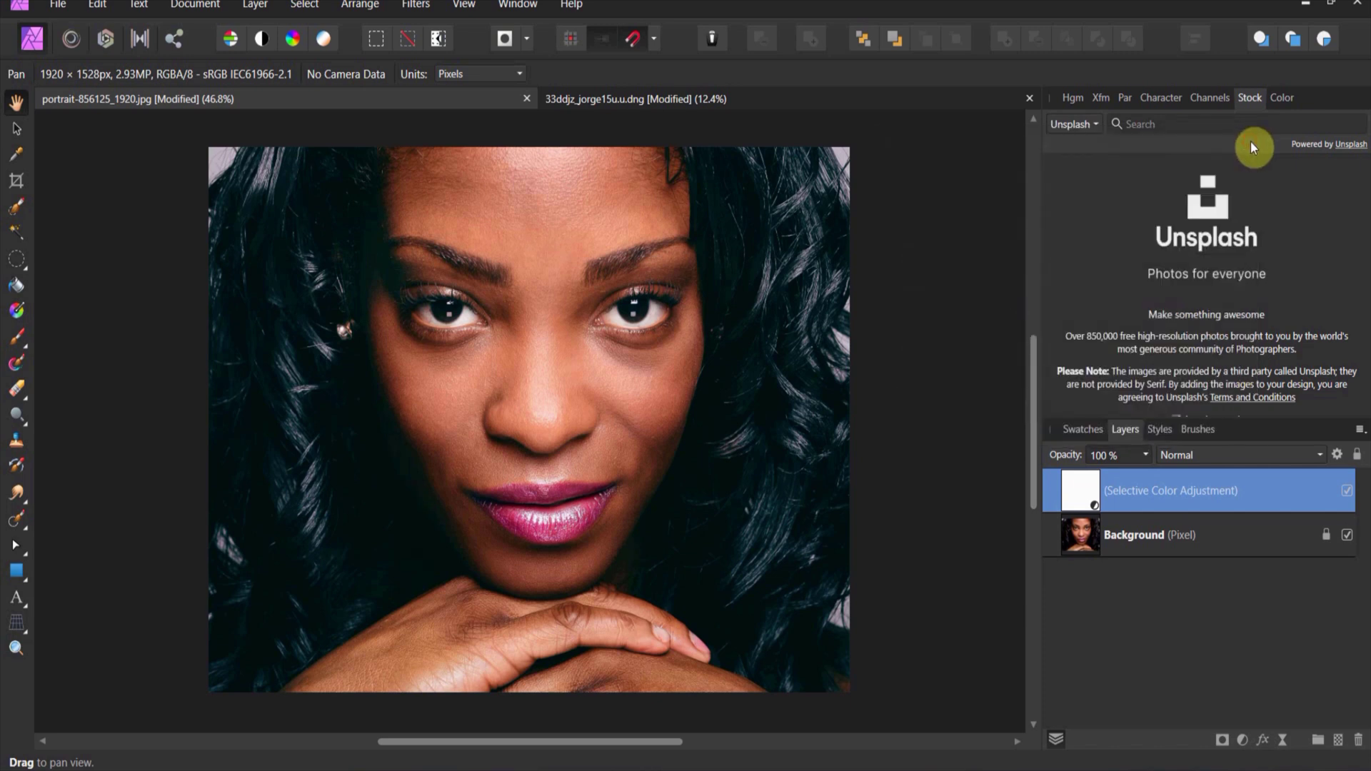
pyautogui.click(1347, 492)
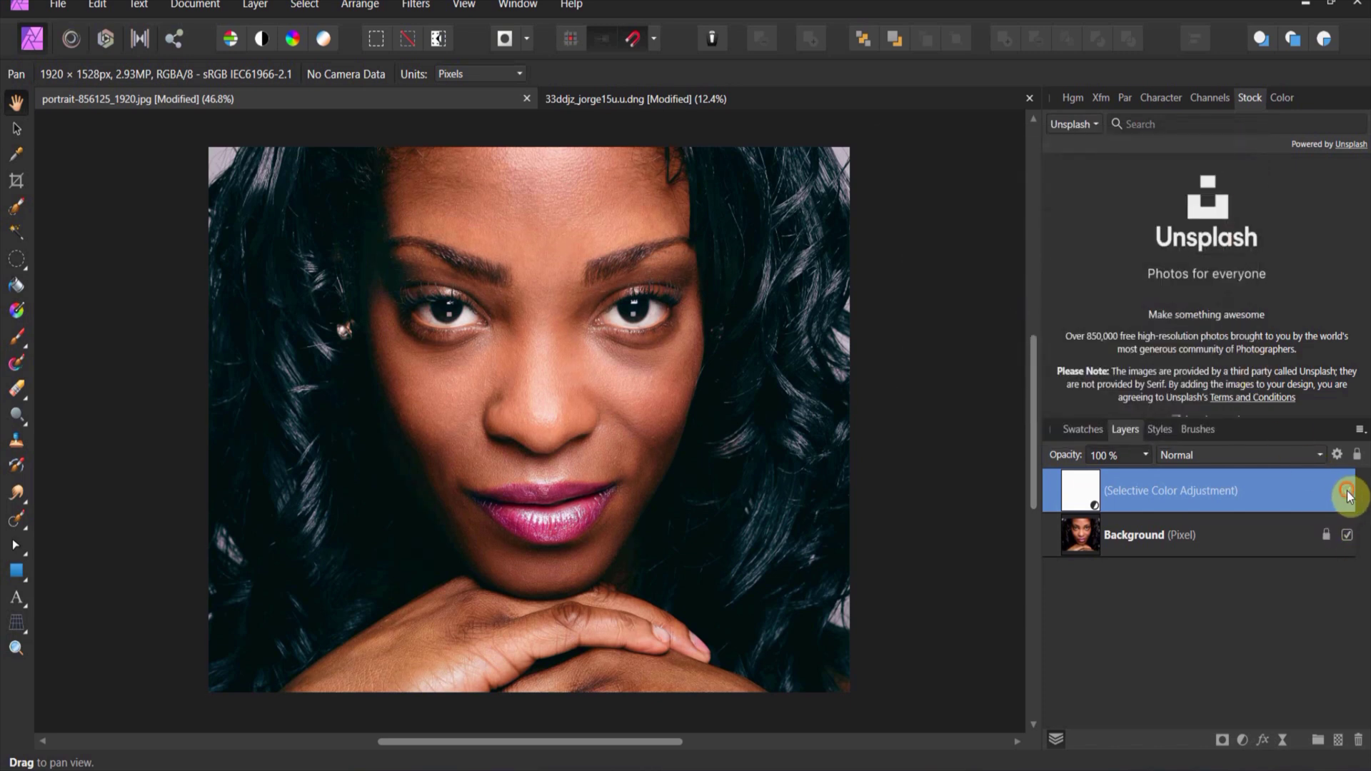
pyautogui.click(1347, 492)
pyautogui.click(1347, 492)
pyautogui.click(1347, 492)
# - Reopen the adjustment and set the Yellows to Cyan 56%, Magenta -24%, Yellow 9% and Black 92%
pyautogui.doubleClick(1089, 503)
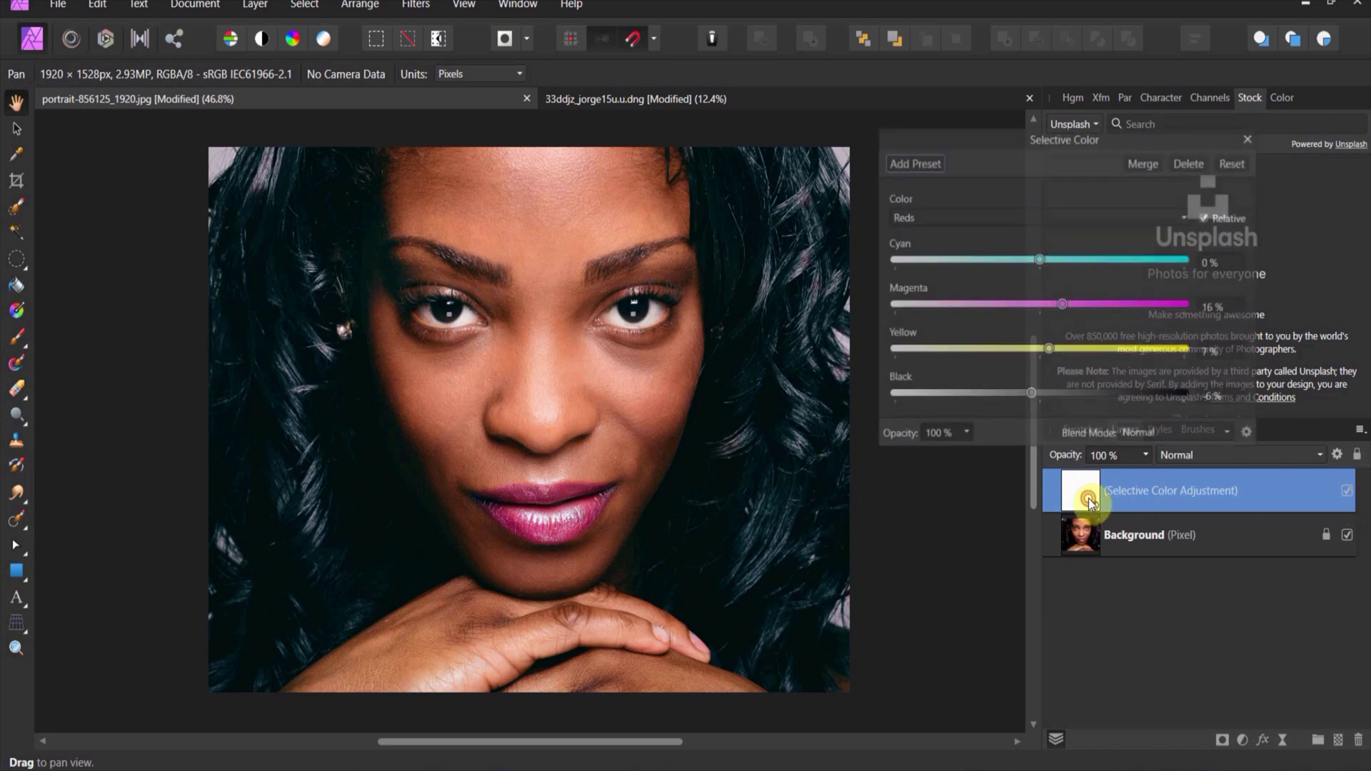
pyautogui.click(1048, 219)
pyautogui.click(1019, 260)
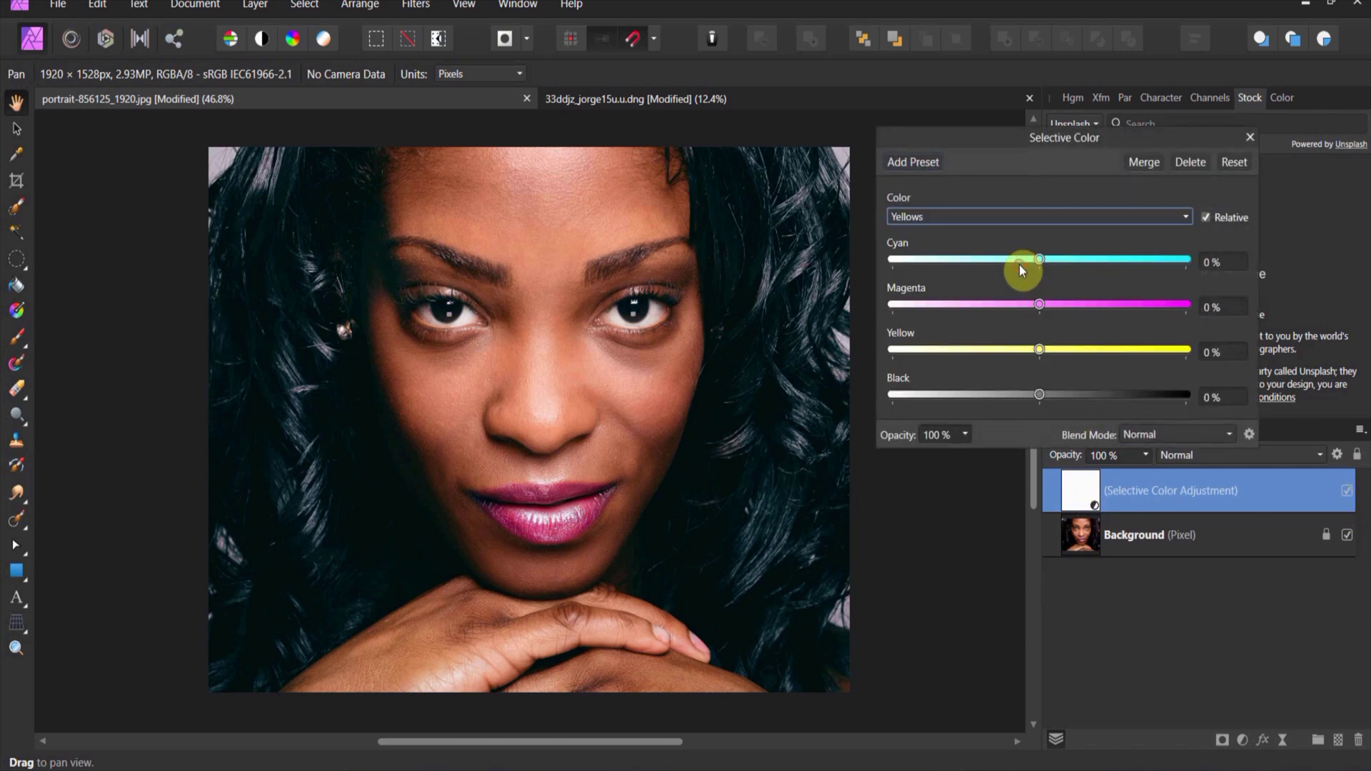
pyautogui.click(1039, 350)
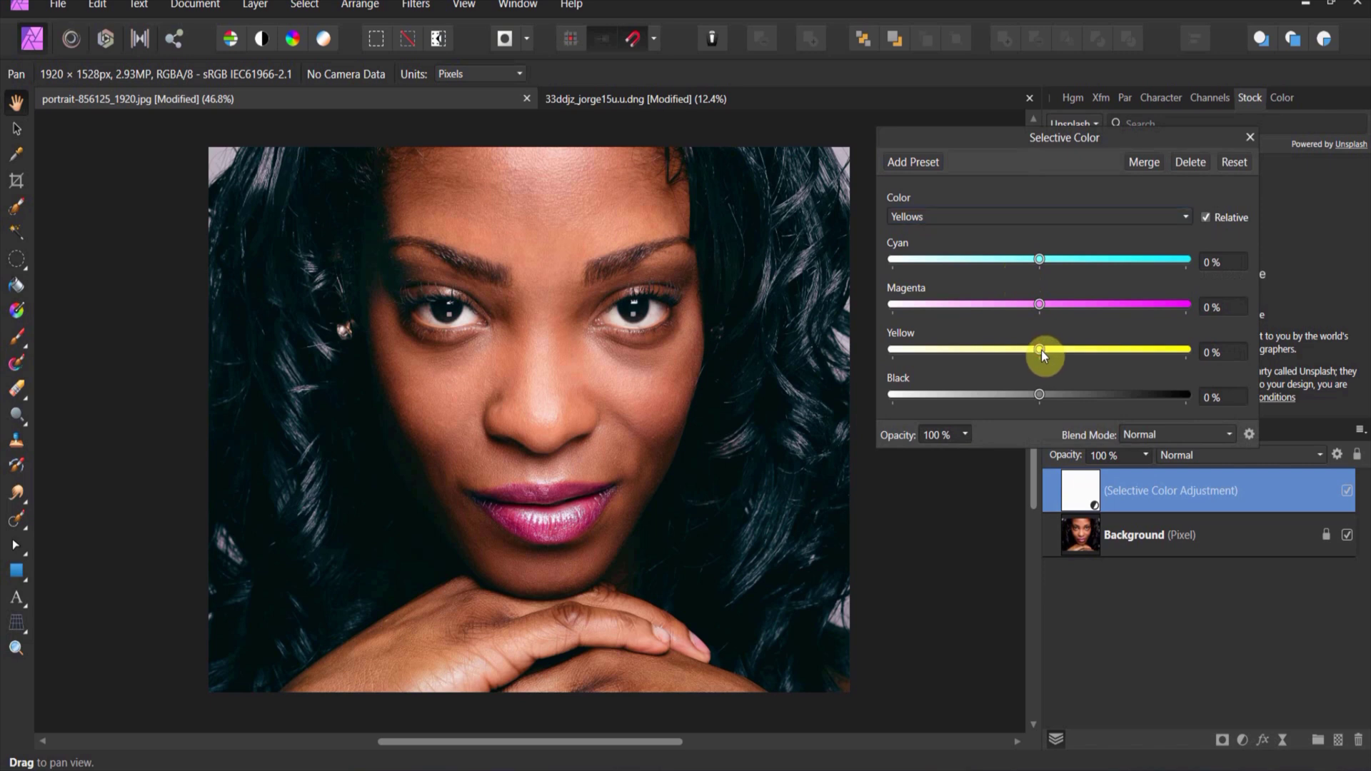
pyautogui.moveTo(1041, 350); pyautogui.dragTo(1318, 366)
pyautogui.moveTo(1202, 366); pyautogui.dragTo(1051, 366)
pyautogui.moveTo(1039, 307); pyautogui.dragTo(1005, 315)
pyautogui.moveTo(1039, 261); pyautogui.dragTo(1122, 266)
pyautogui.moveTo(1046, 396); pyautogui.dragTo(1168, 395)
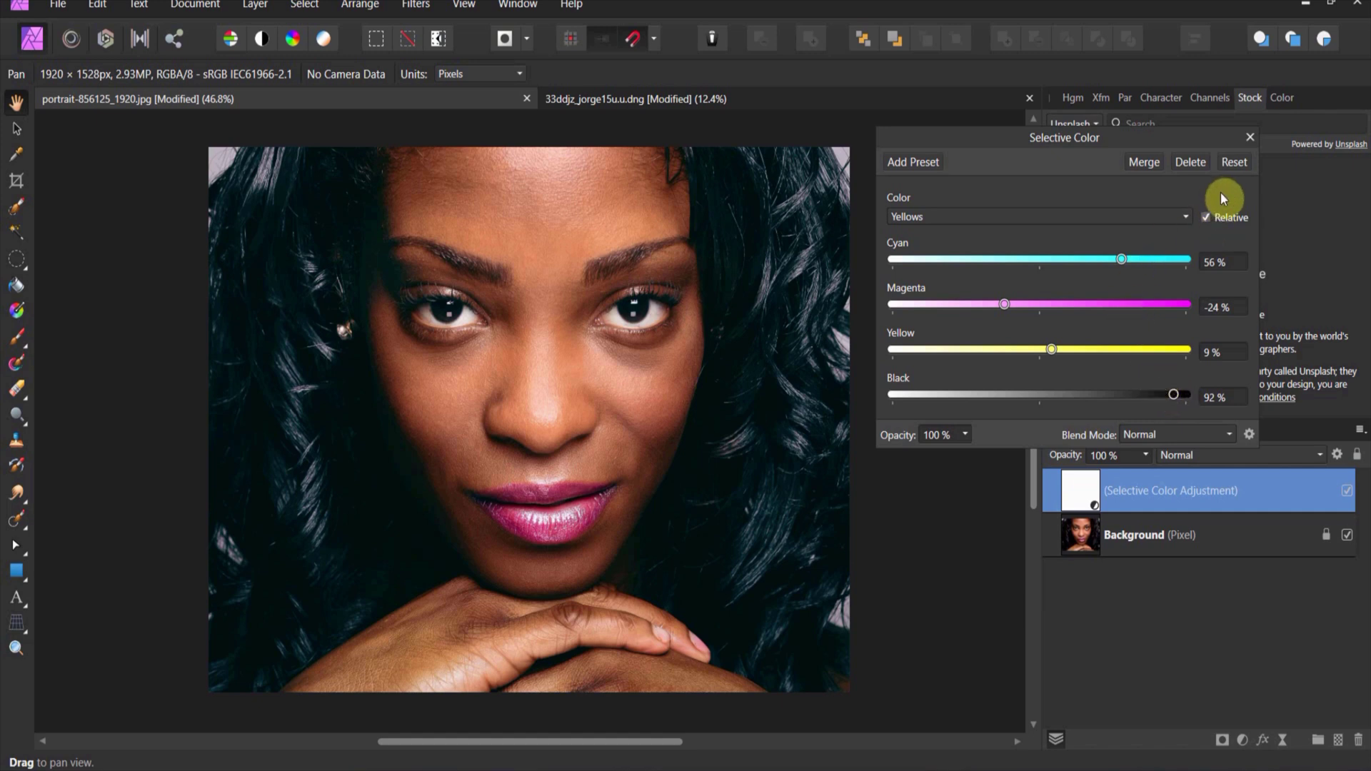
pyautogui.click(1051, 217)
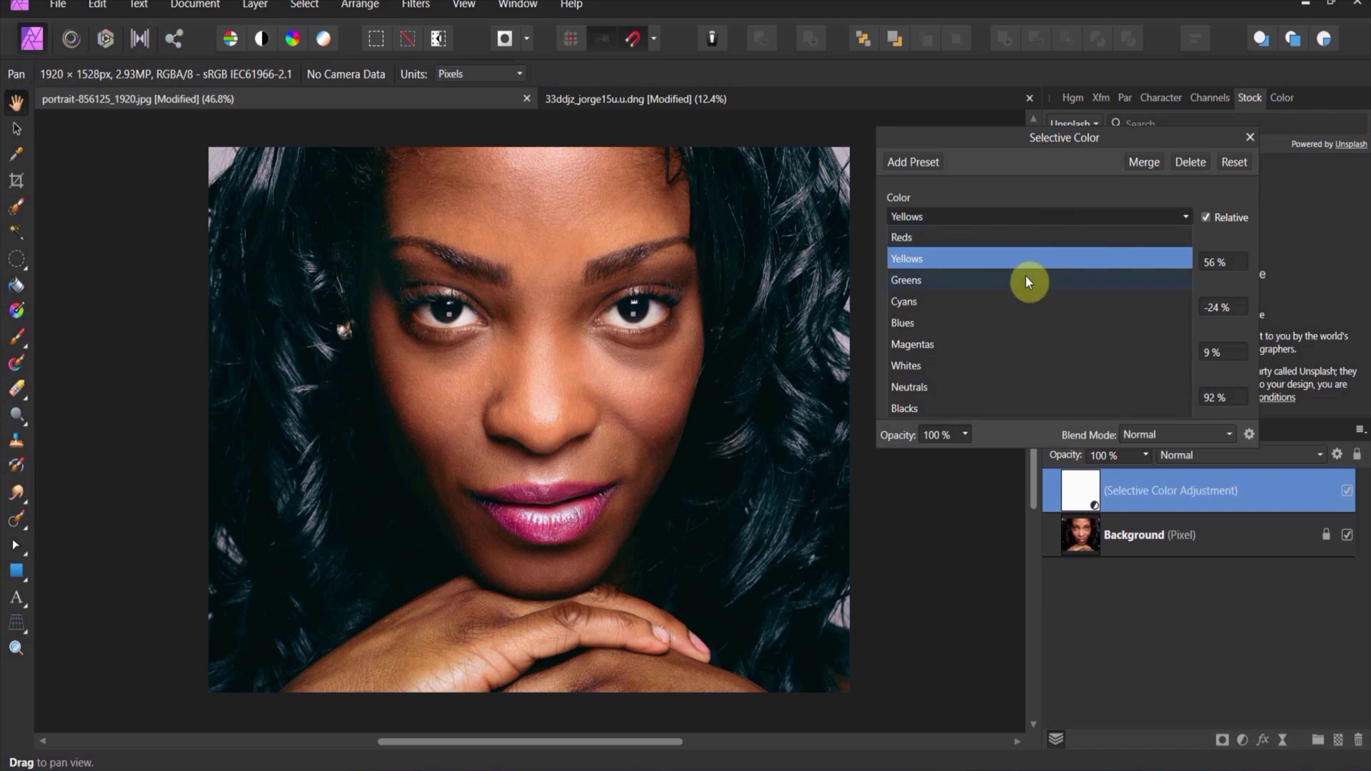
# - Test Cyan on the Blues, leaving them at 0%, then set the Whites to Magenta -23% and Yellow -36%
pyautogui.click(1017, 324)
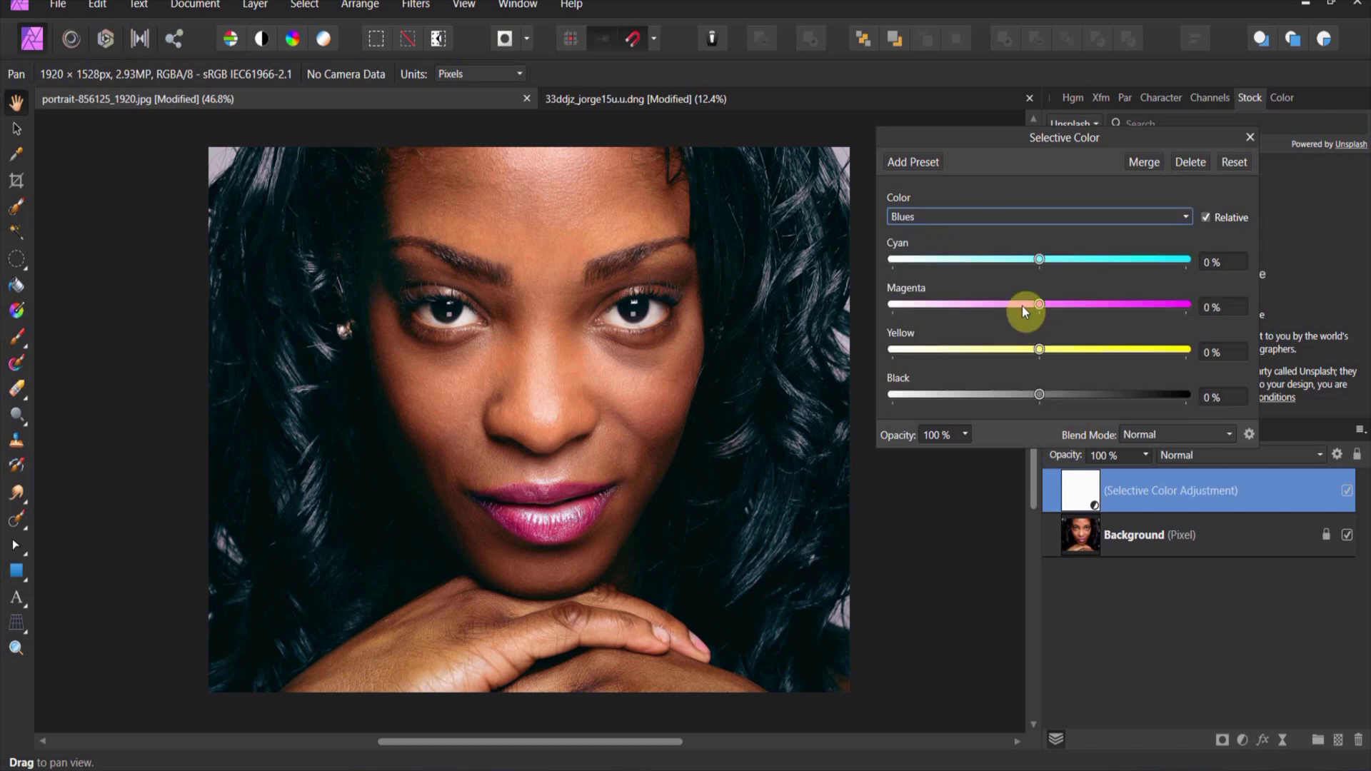
pyautogui.moveTo(1039, 262)
pyautogui.mouseDown()
pyautogui.moveTo(1116, 261)
pyautogui.moveTo(956, 269)
pyautogui.moveTo(1140, 271)
pyautogui.moveTo(1005, 277)
pyautogui.moveTo(1038, 280)
pyautogui.mouseUp()
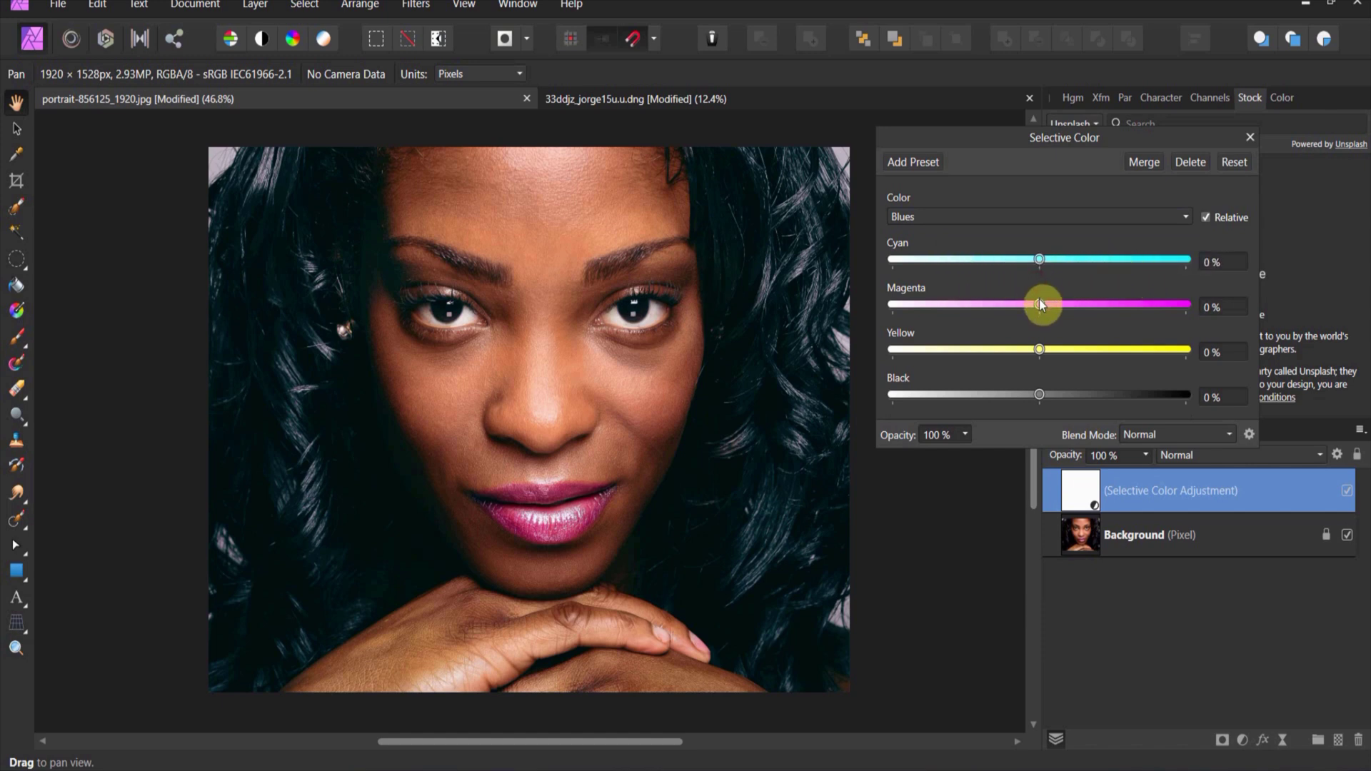
pyautogui.click(1039, 218)
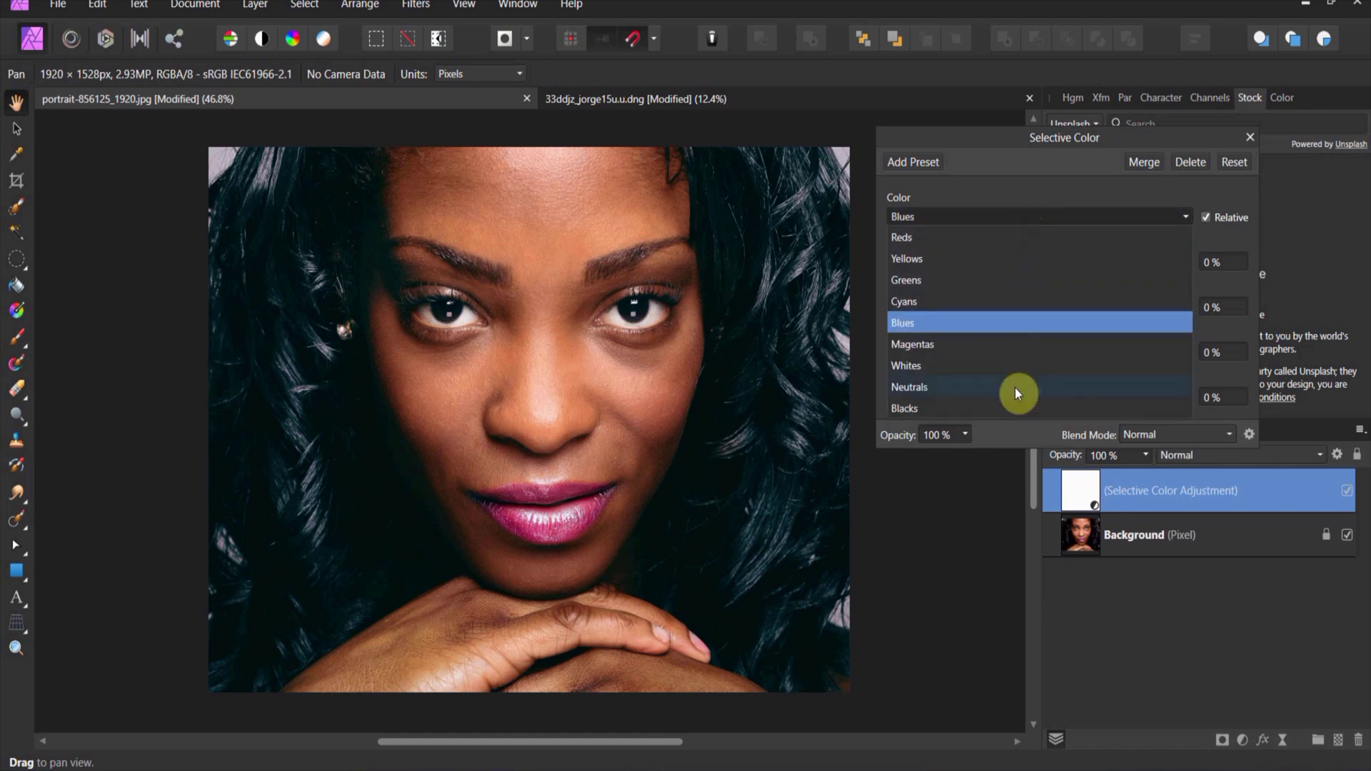
pyautogui.click(1006, 367)
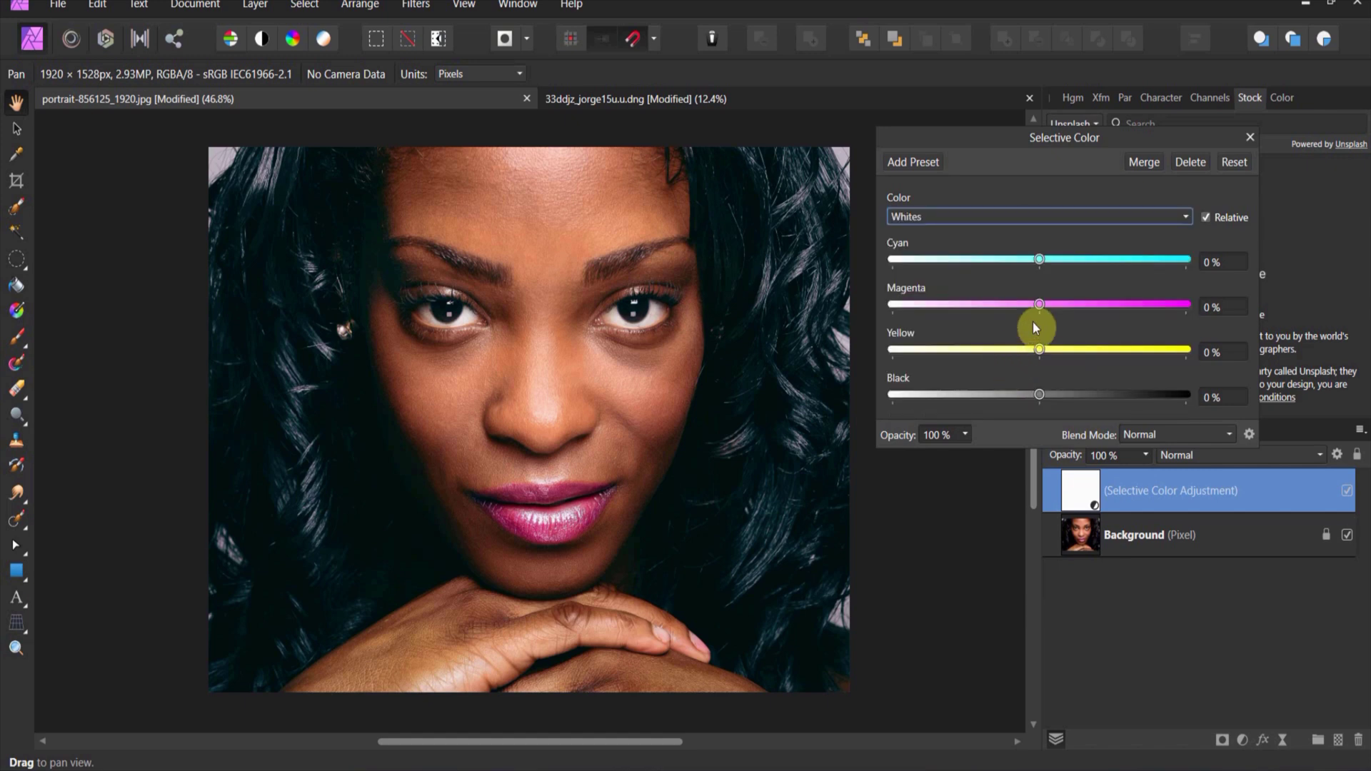
pyautogui.moveTo(1039, 305); pyautogui.dragTo(987, 350)
# - Give the Neutrals Cyan 2% and Magenta -6%, leave Yellow and Black unchanged, and close the settings
pyautogui.click(1184, 217)
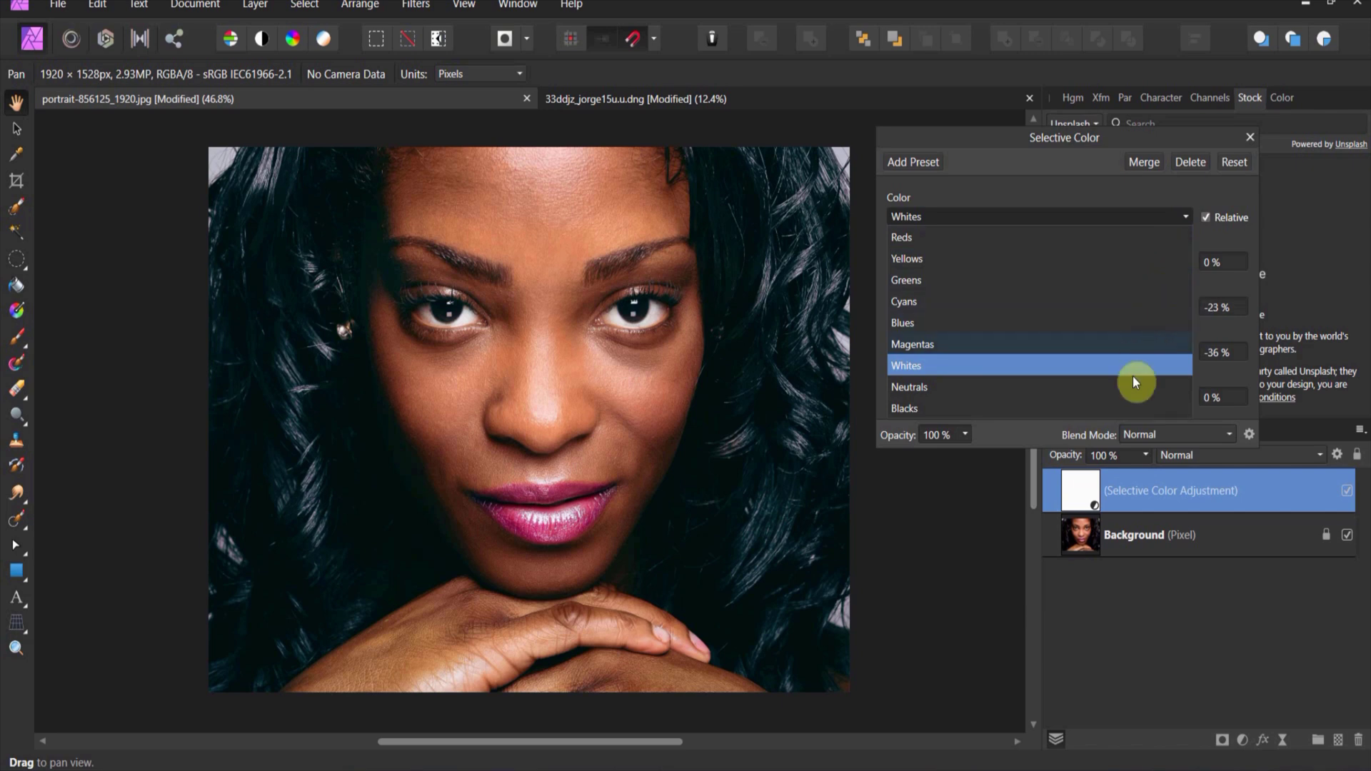
pyautogui.click(1118, 390)
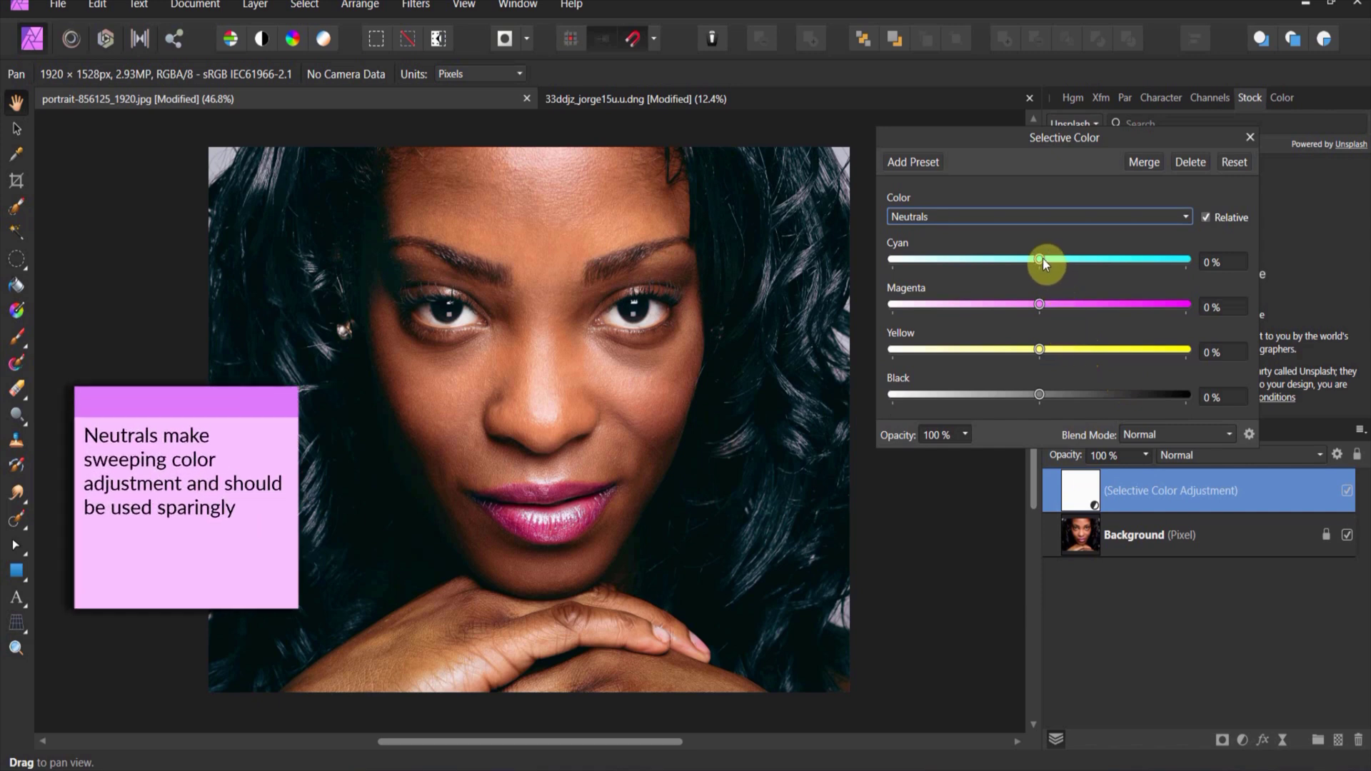
pyautogui.moveTo(1039, 260)
pyautogui.mouseDown()
pyautogui.moveTo(1168, 263)
pyautogui.moveTo(1042, 272)
pyautogui.mouseUp()
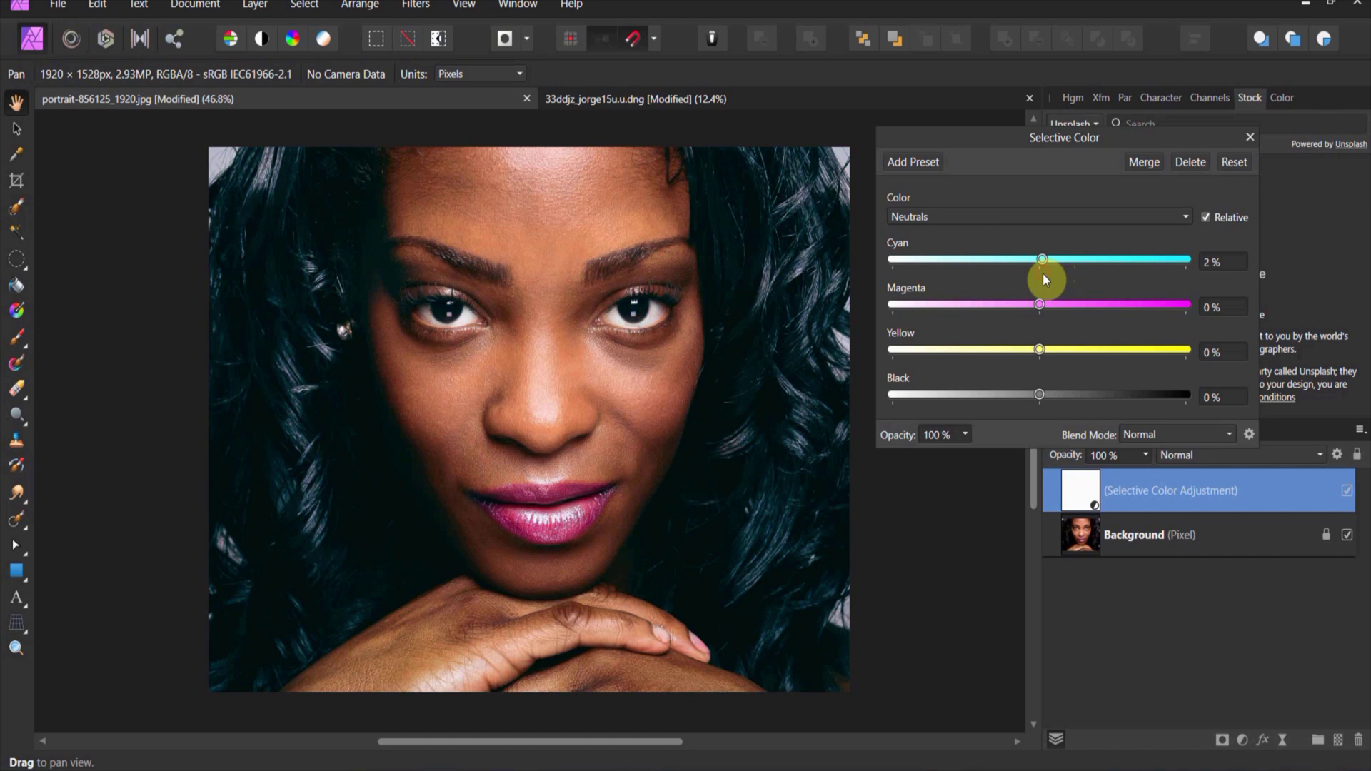
pyautogui.moveTo(1038, 306)
pyautogui.mouseDown()
pyautogui.moveTo(1065, 303)
pyautogui.moveTo(1031, 304)
pyautogui.mouseUp()
pyautogui.moveTo(1040, 350)
pyautogui.mouseDown()
pyautogui.moveTo(1061, 349)
pyautogui.moveTo(1046, 351)
pyautogui.mouseUp()
pyautogui.moveTo(1037, 392)
pyautogui.mouseDown()
pyautogui.moveTo(1023, 392)
pyautogui.moveTo(1039, 395)
pyautogui.mouseUp()
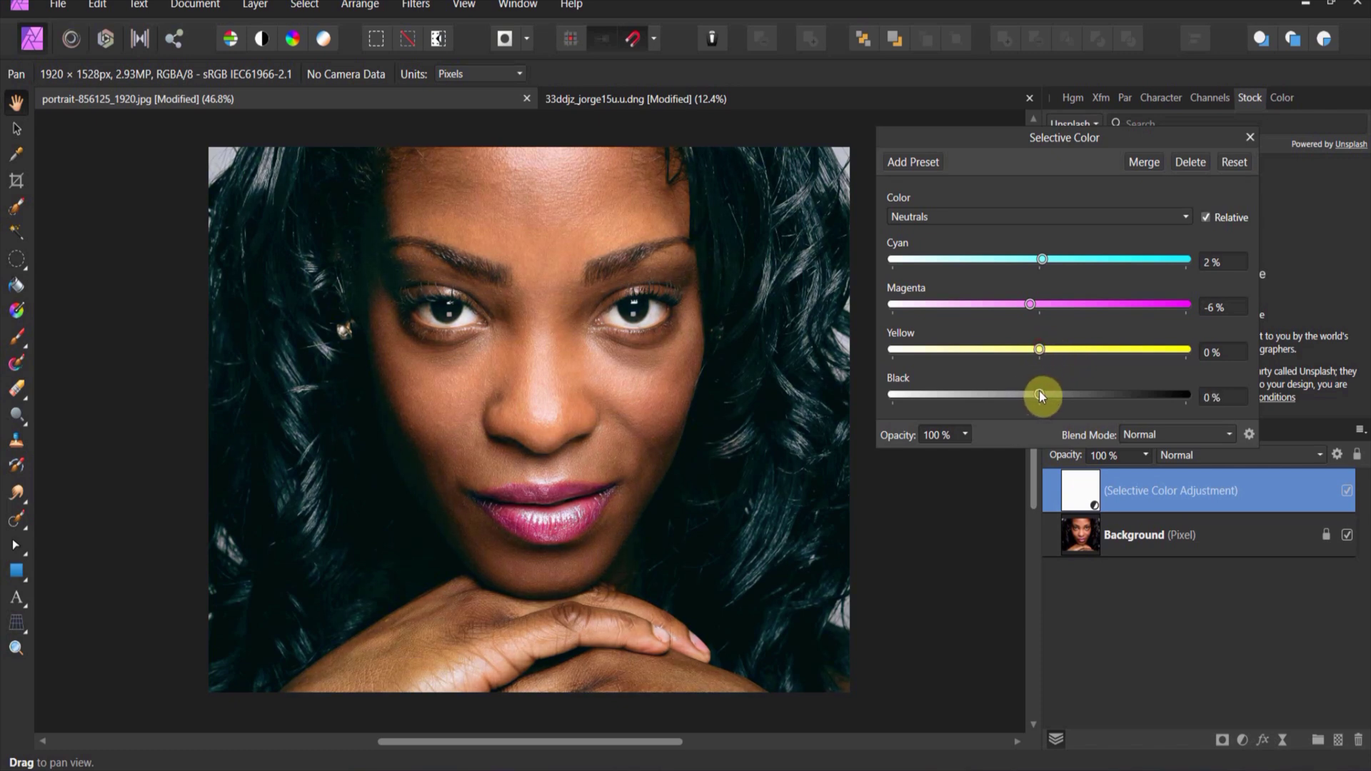
pyautogui.click(1235, 162)
pyautogui.click(1249, 137)
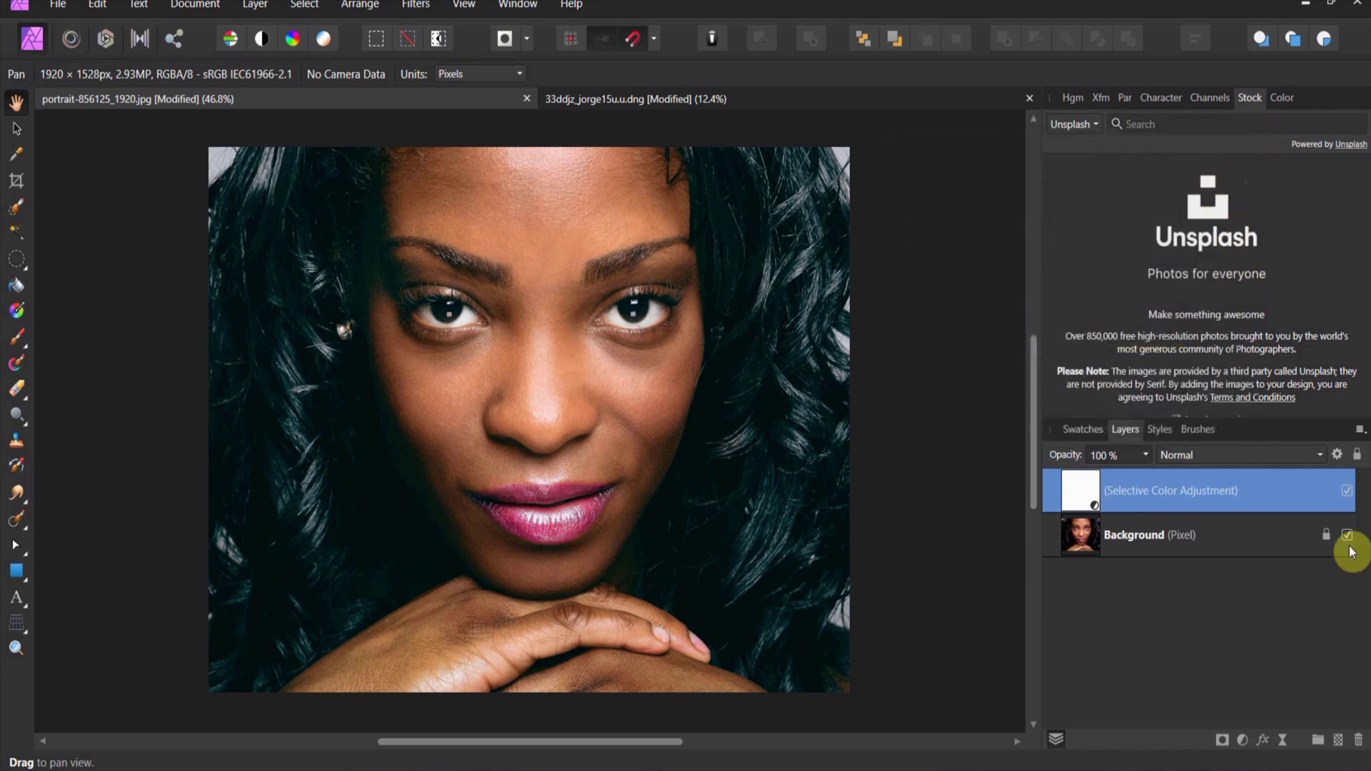
pyautogui.click(1347, 492)
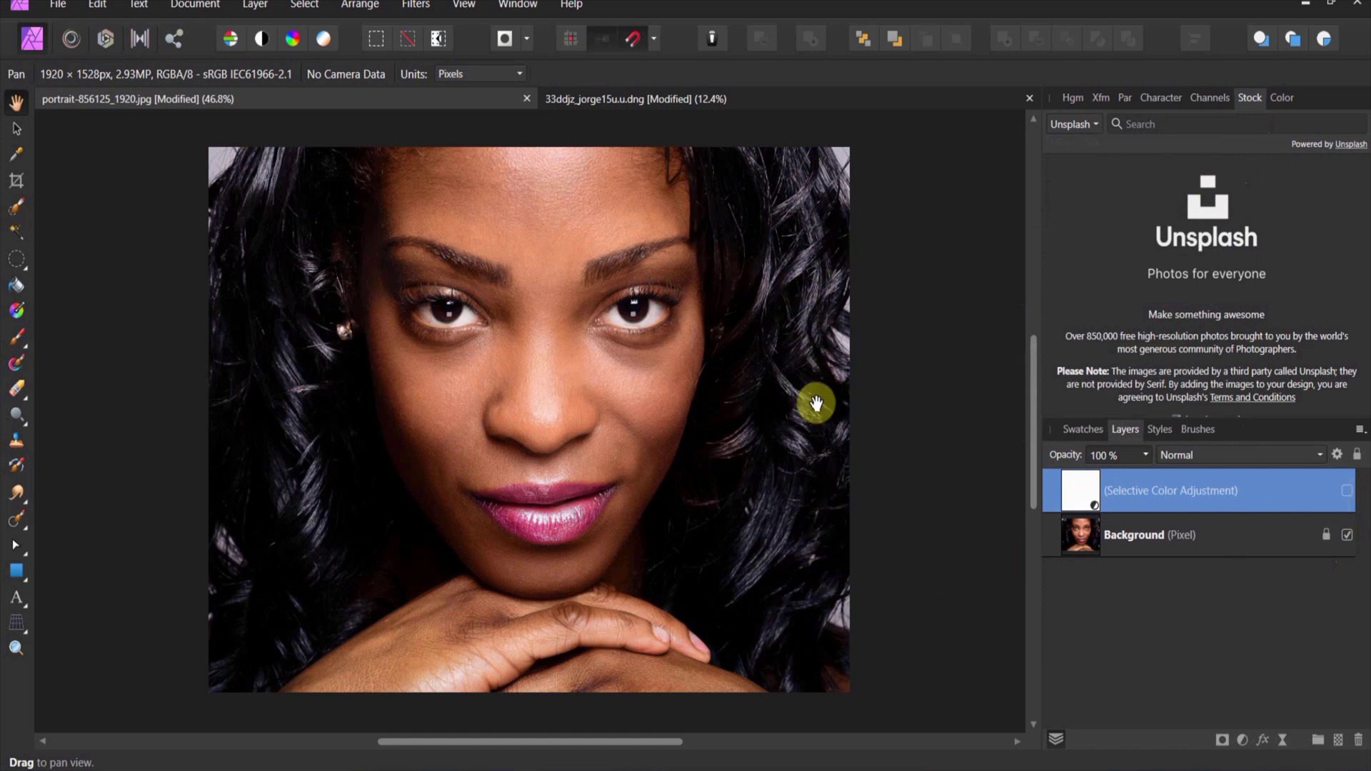
pyautogui.click(1347, 492)
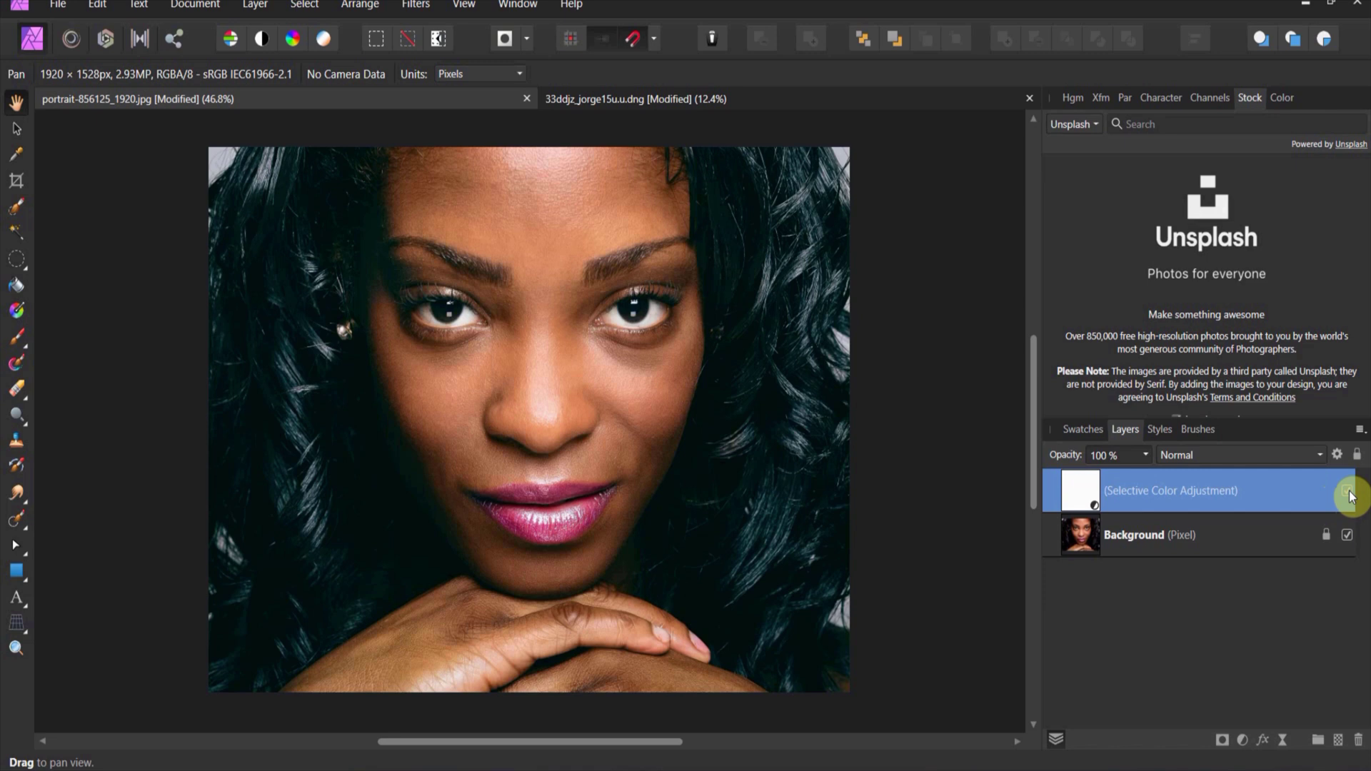